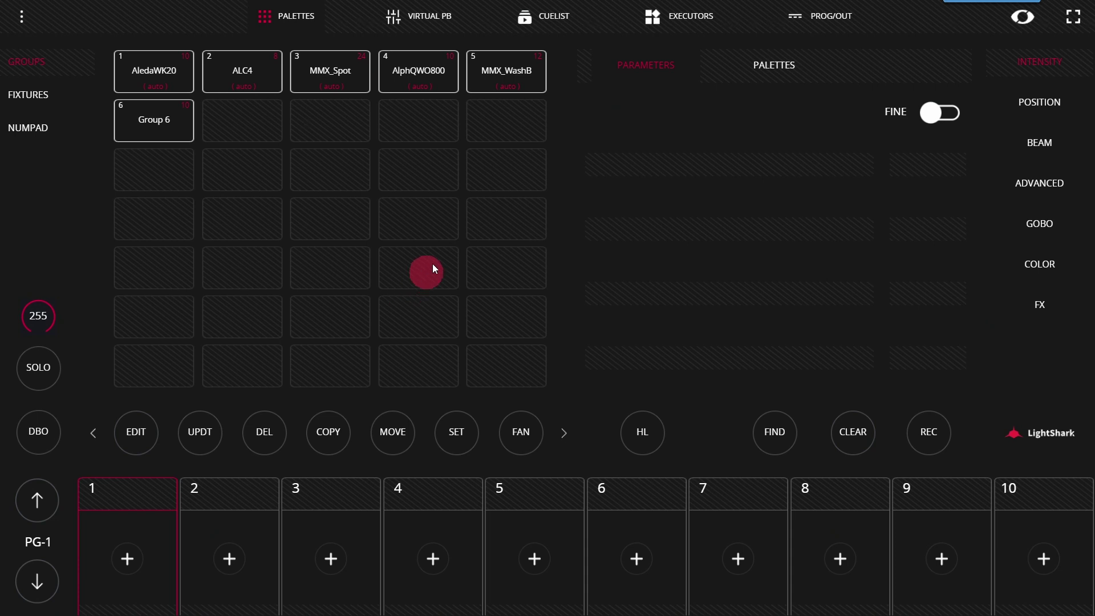
Step: Browse the intensity palettes, then the position, beam and gobo feature groups and gobo palettes
click(751, 68)
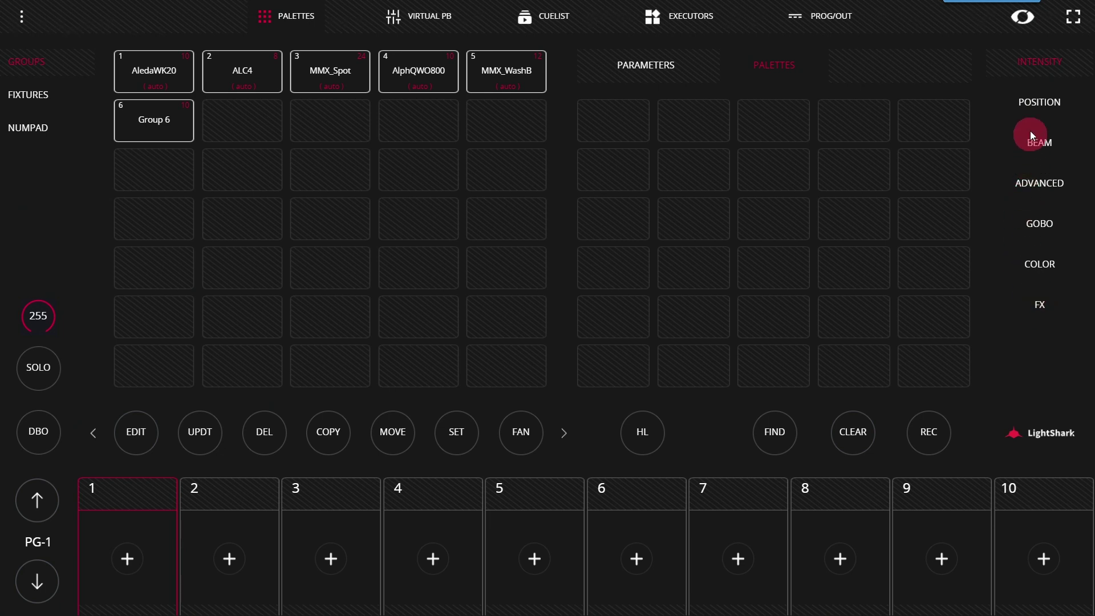
click(1035, 101)
click(1035, 145)
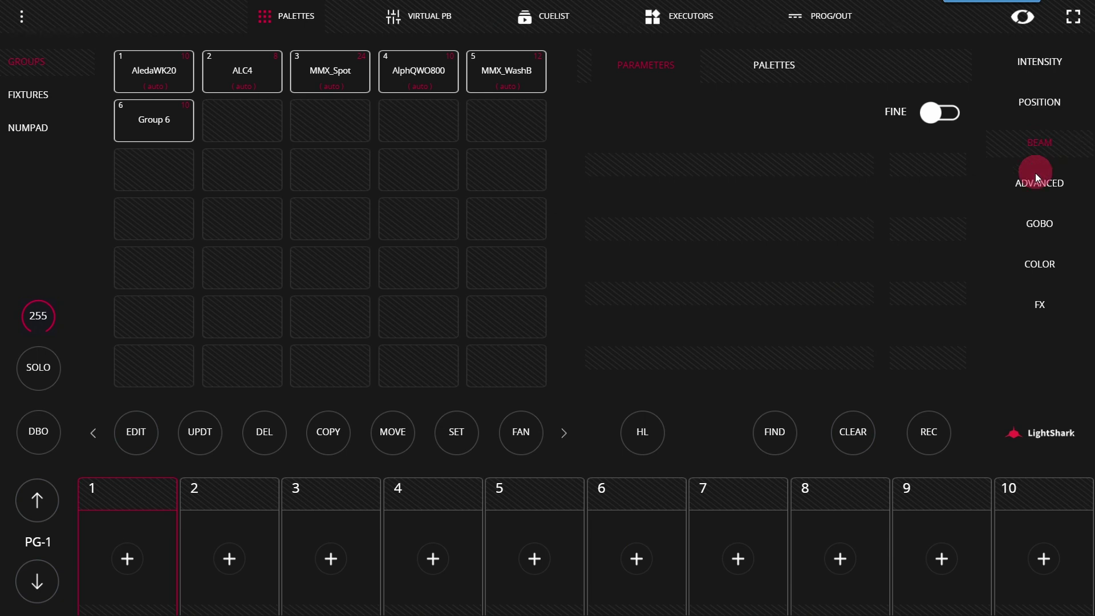
click(1035, 222)
click(792, 70)
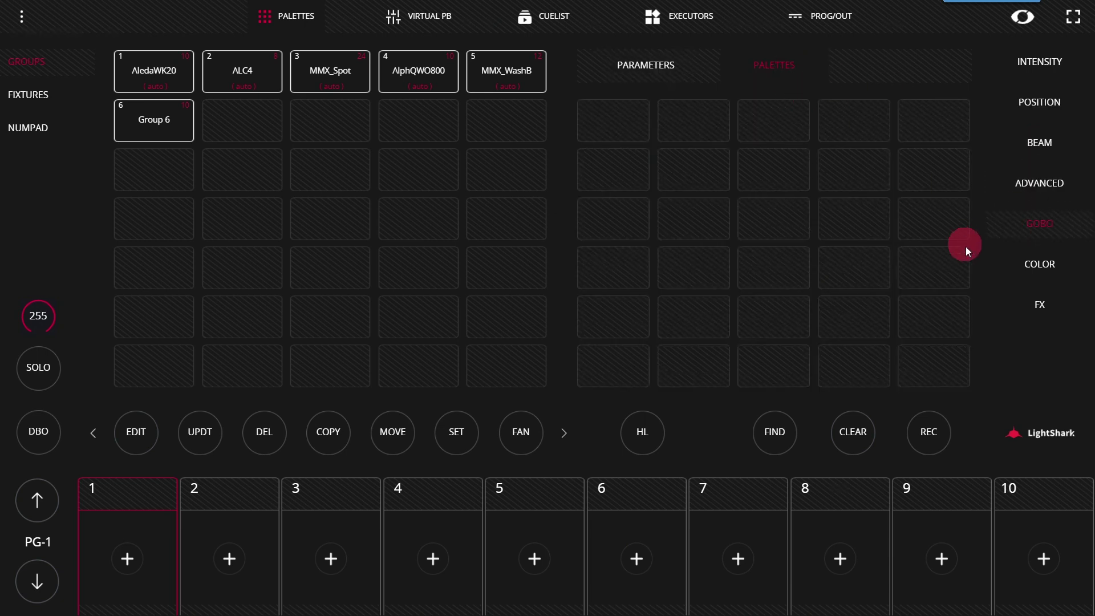
Step: Switch to the colour feature group and toggle between the colour picker and colour palettes
click(710, 81)
click(781, 69)
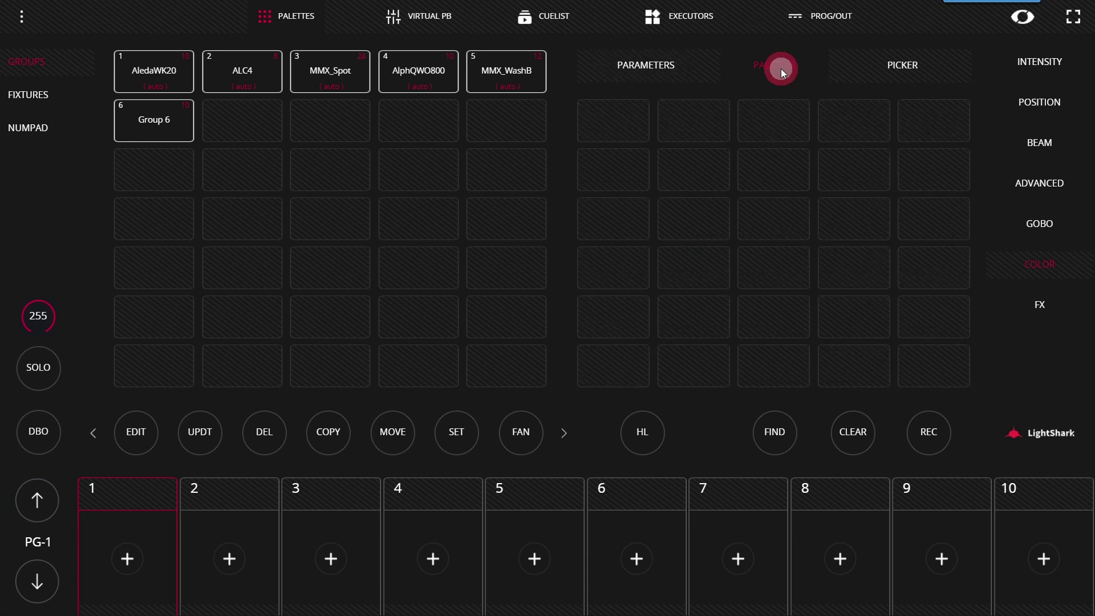
click(907, 66)
click(770, 66)
click(538, 110)
Step: Apply MAGENTA and GREEN to AledaWK20, add MMX_Spot, and show gobo palettes without AledaWK20
click(164, 74)
click(615, 183)
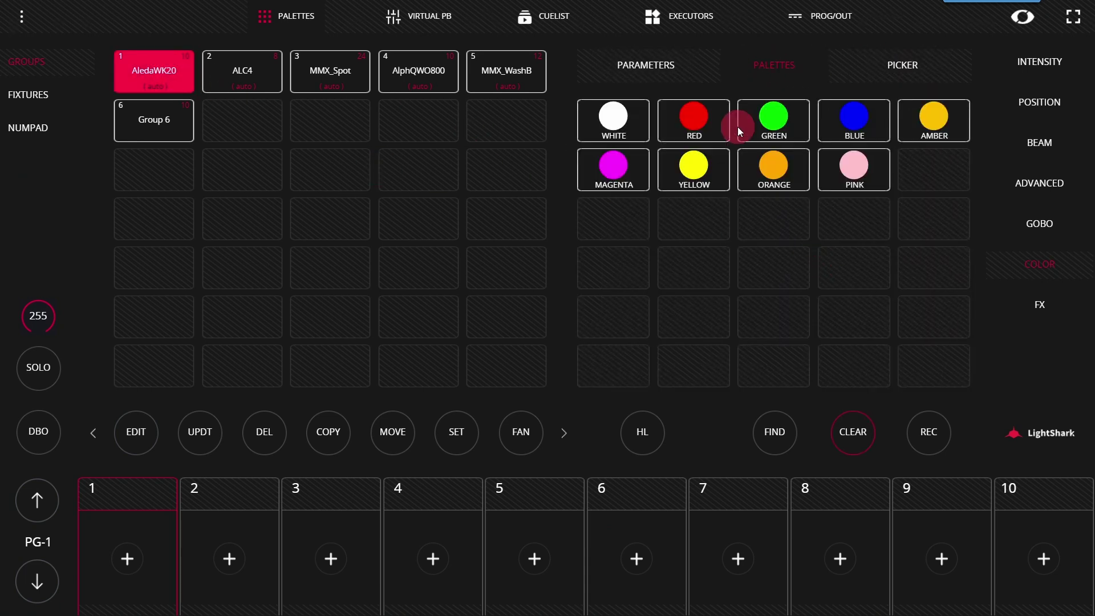
click(782, 136)
click(340, 74)
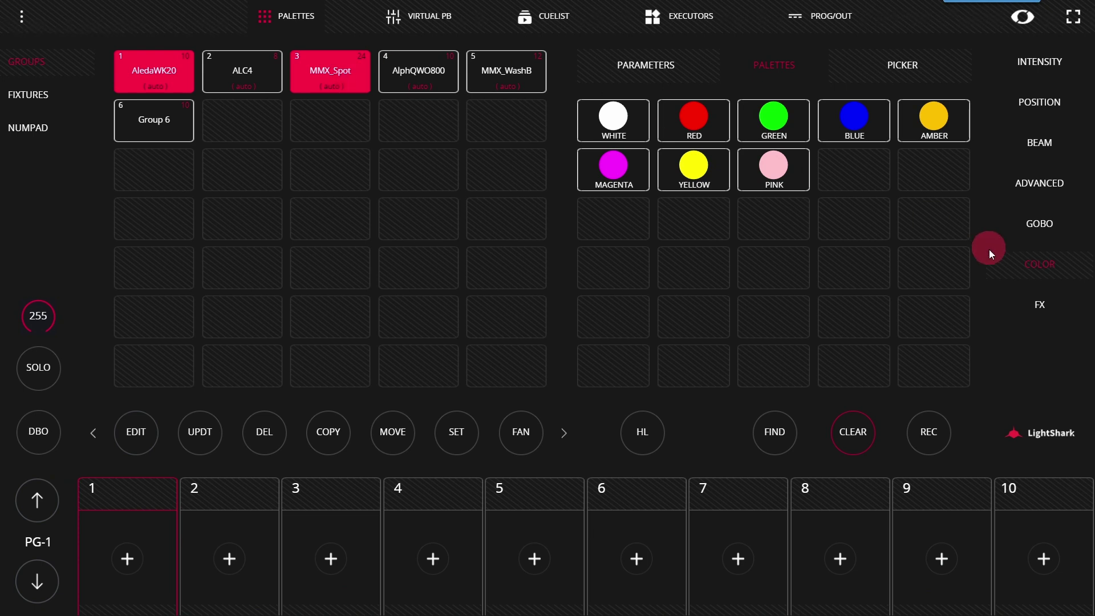
click(1035, 223)
click(173, 67)
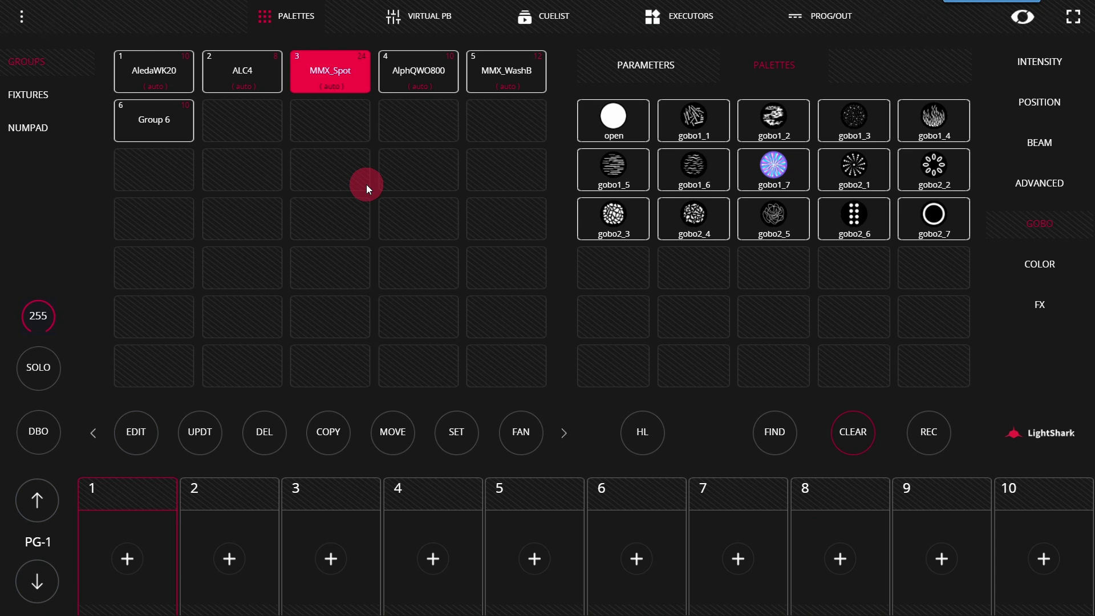
click(353, 82)
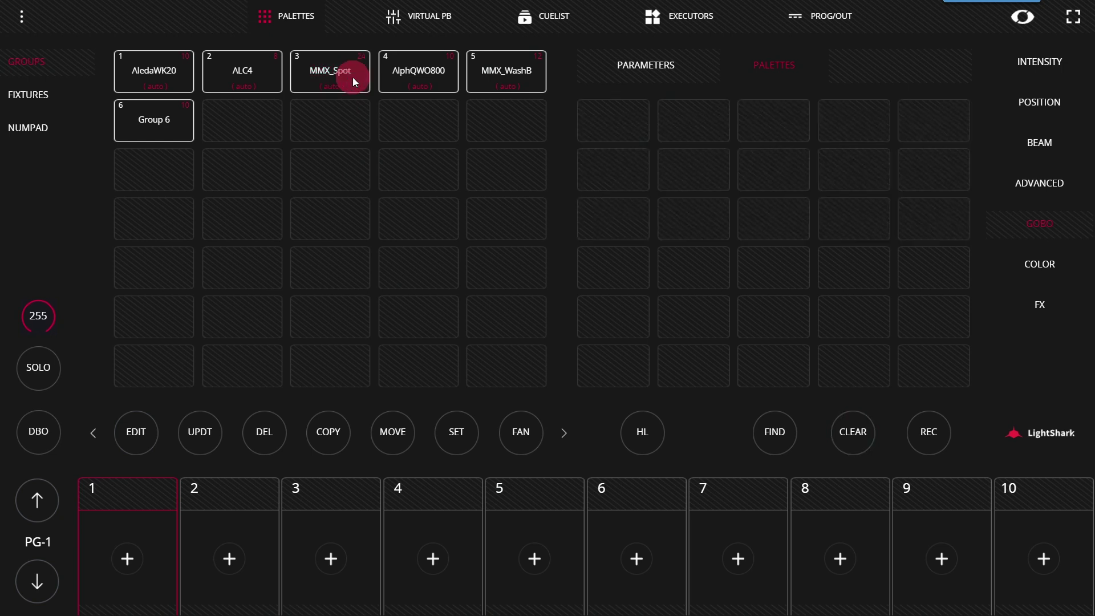
click(171, 84)
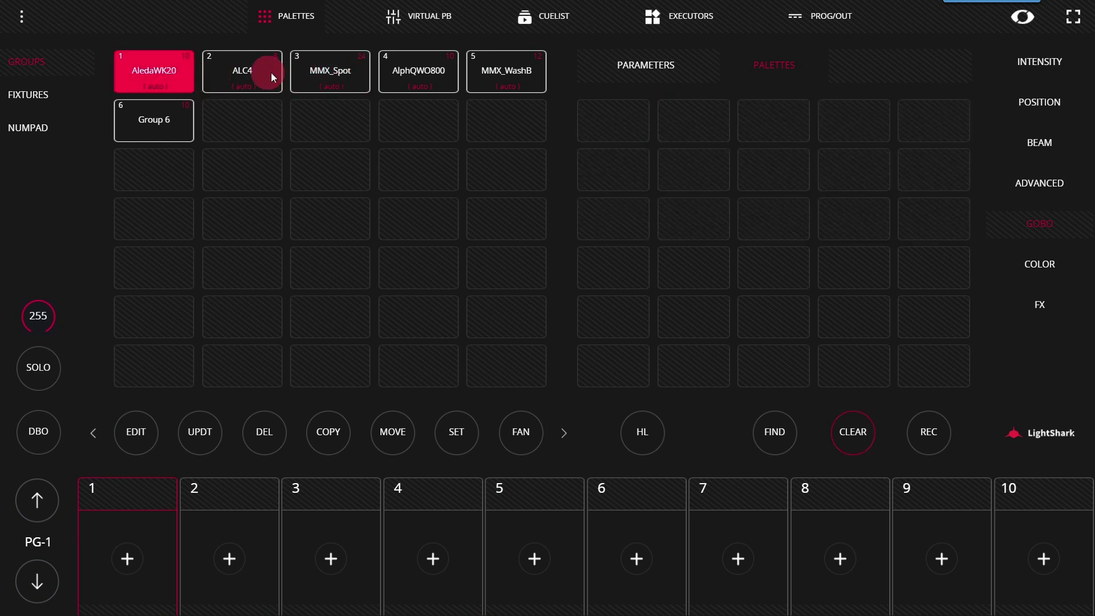
click(339, 84)
click(190, 80)
click(787, 214)
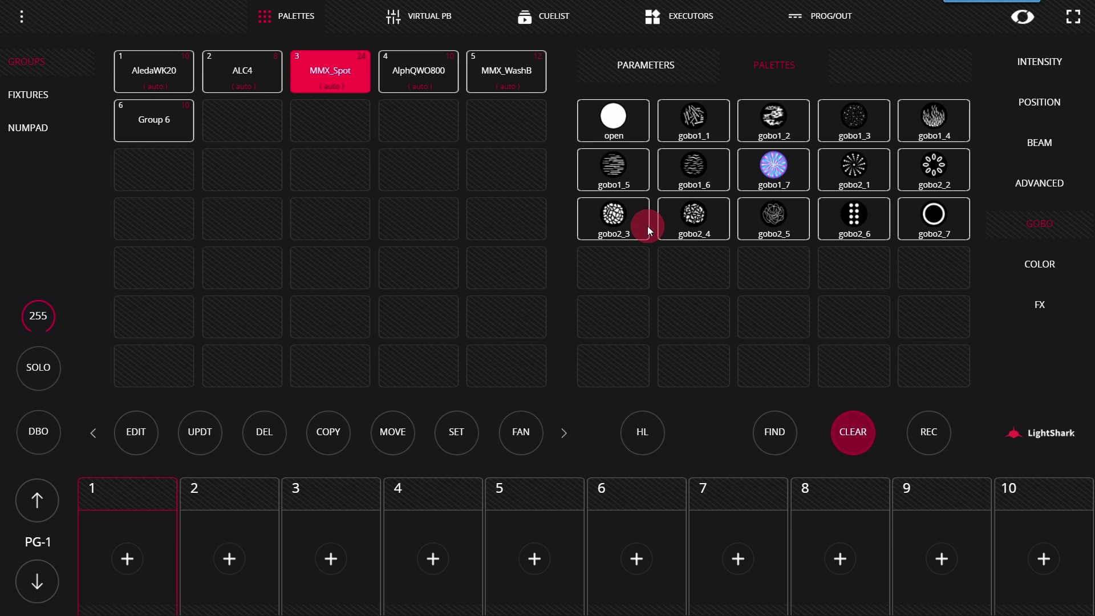
Step: Clear the programmer and select AledaWK20, ALC4, MMX_Spot, AlphQWO800 and MMX_WashB
click(853, 432)
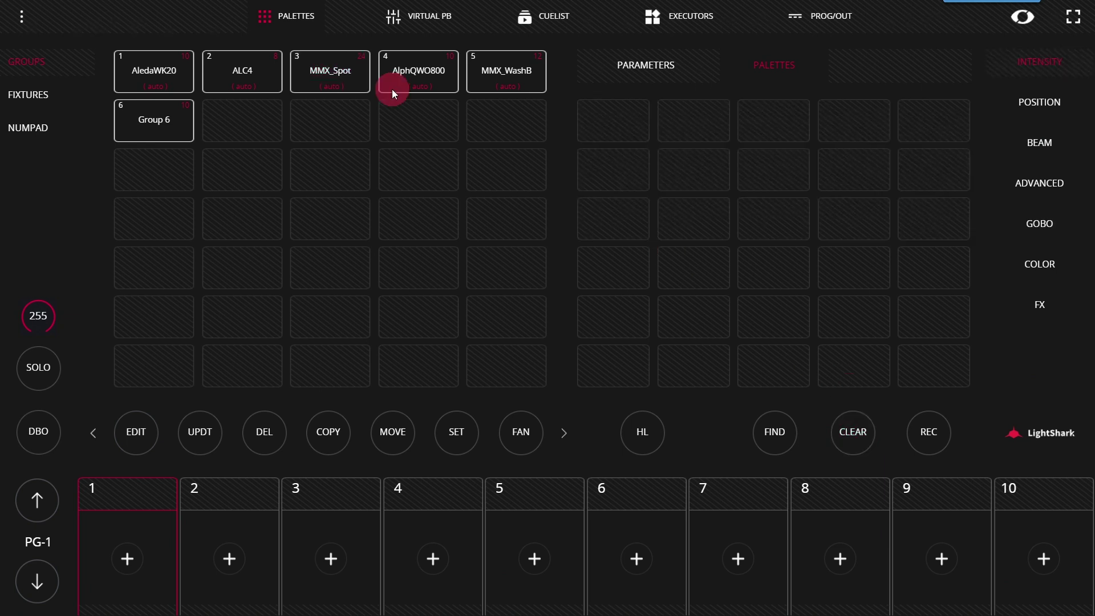
click(153, 73)
click(243, 70)
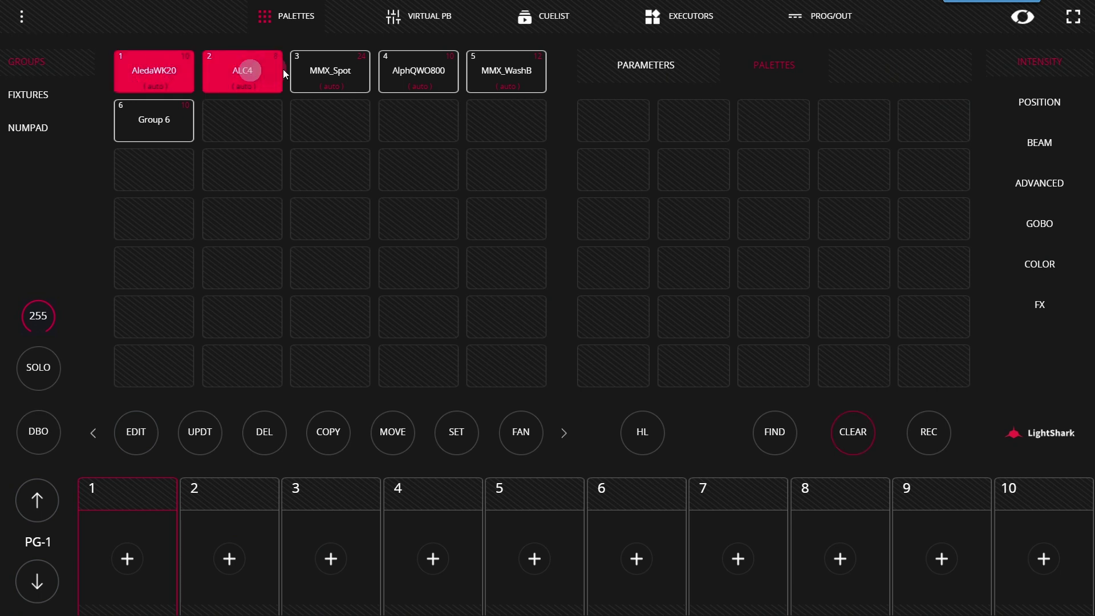
click(319, 70)
click(402, 71)
click(499, 71)
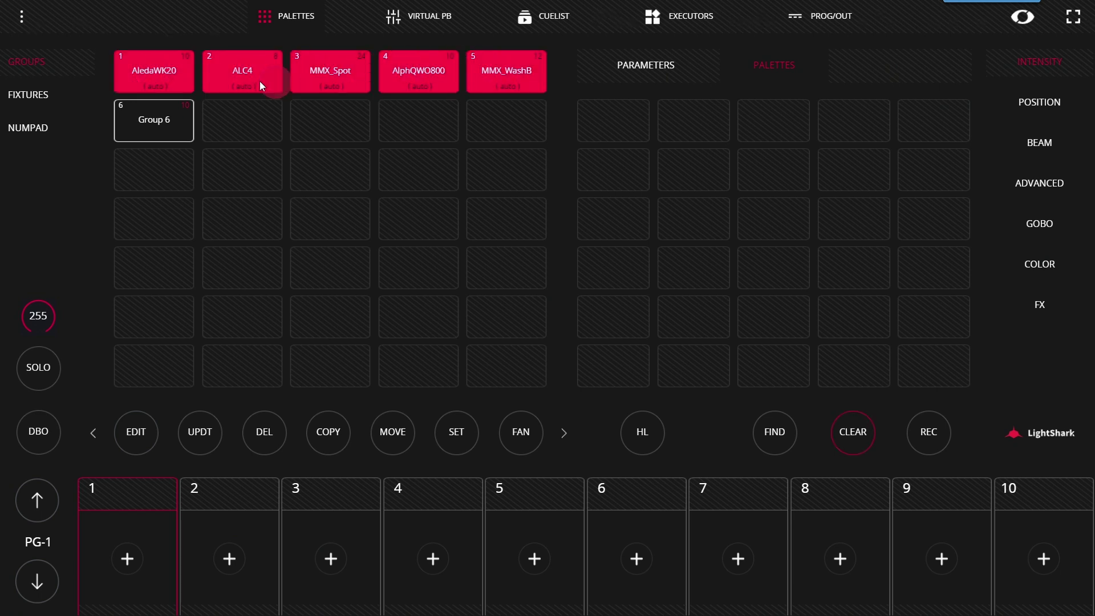
Step: Set the intensity dimmer to 255 and press REC to start recording
click(563, 88)
click(623, 66)
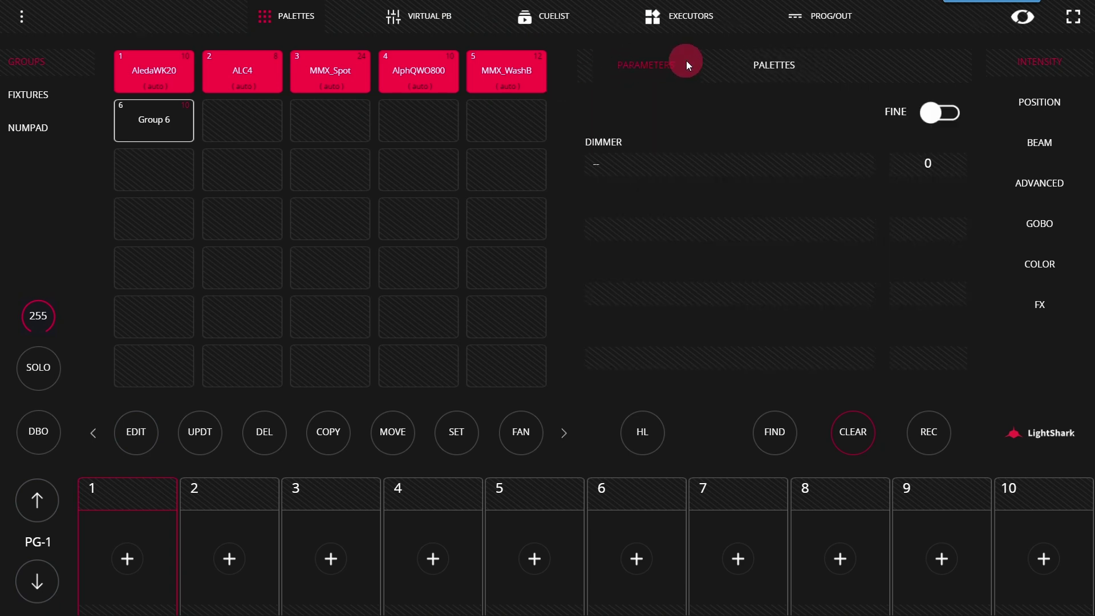
click(644, 443)
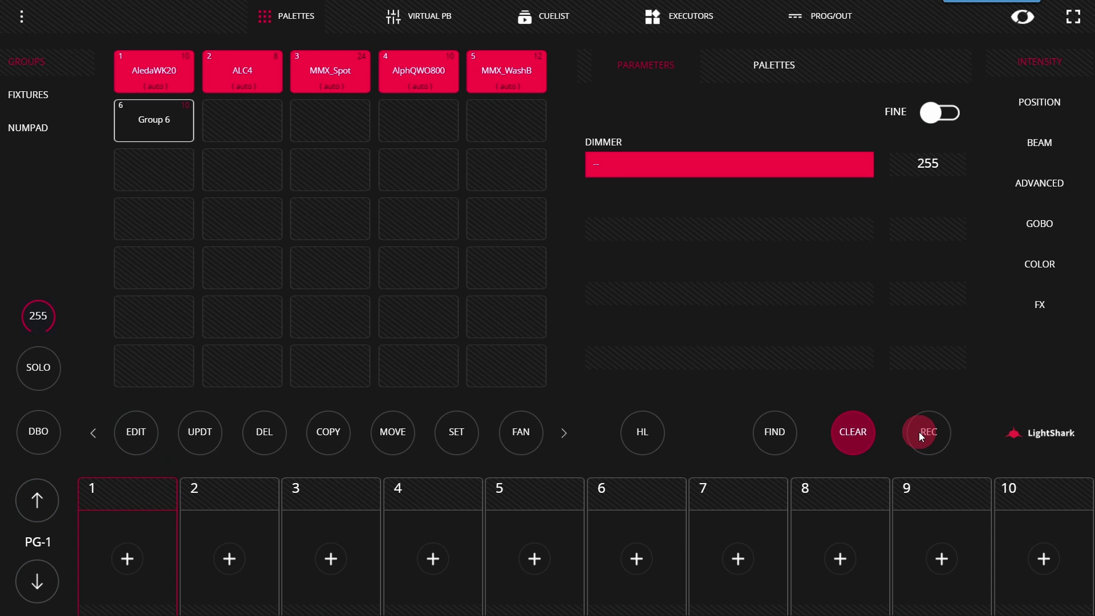
Step: Store the full intensity in the first palette slot as 'Full Open' with the LAMP_100 icon
click(749, 67)
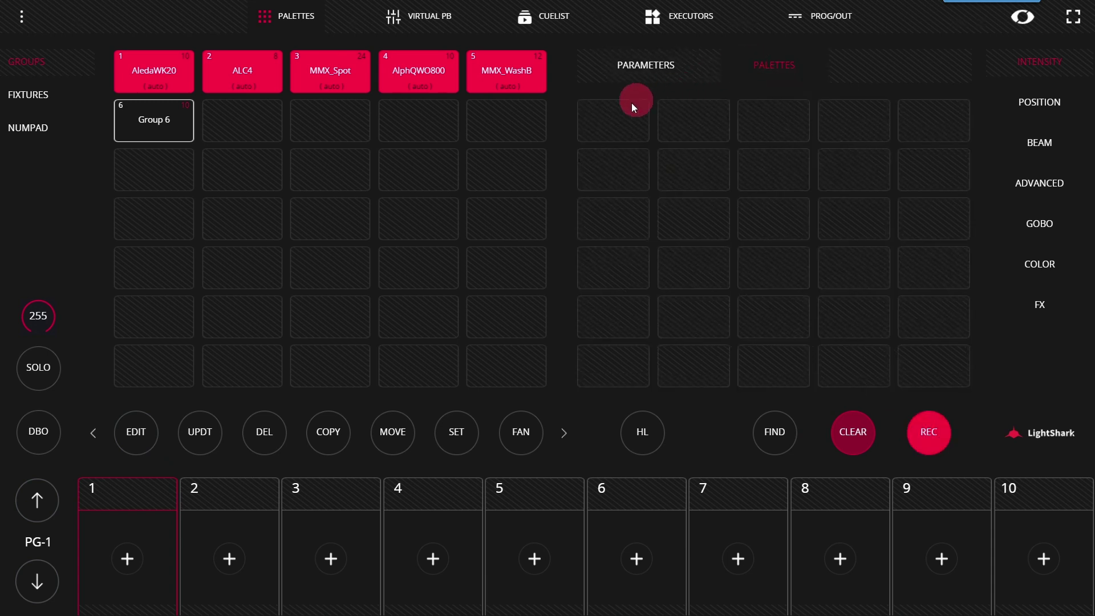
click(610, 122)
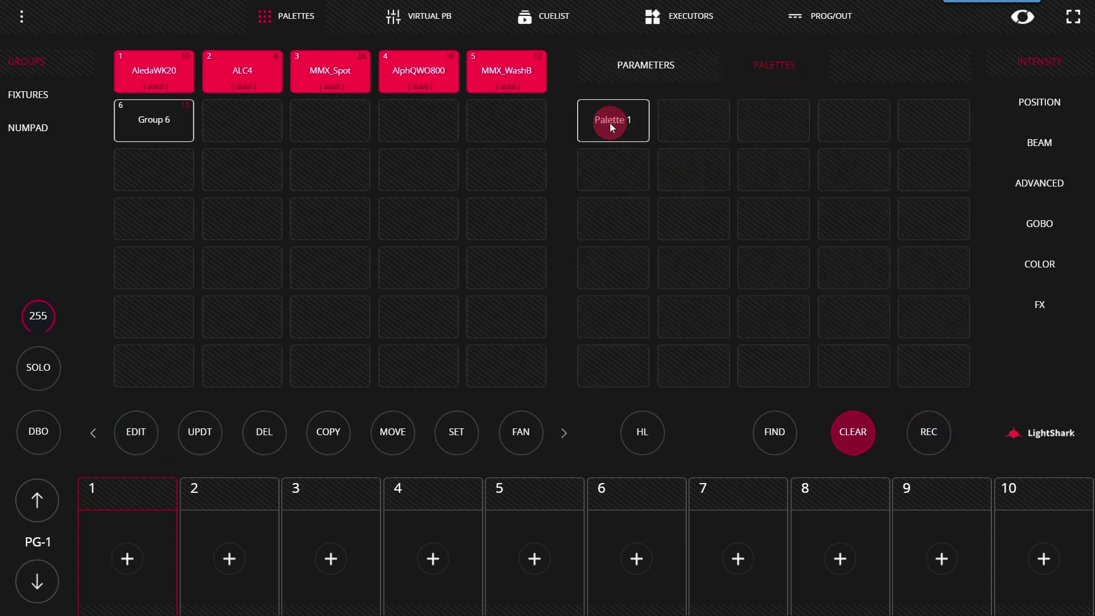
click(611, 122)
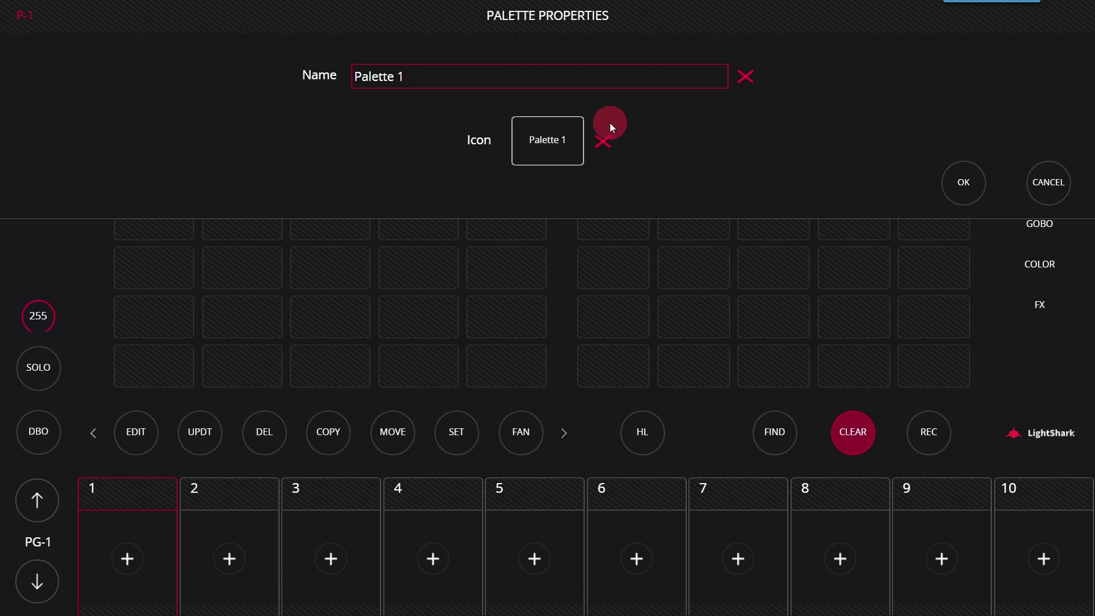
text(Full Open)
click(526, 140)
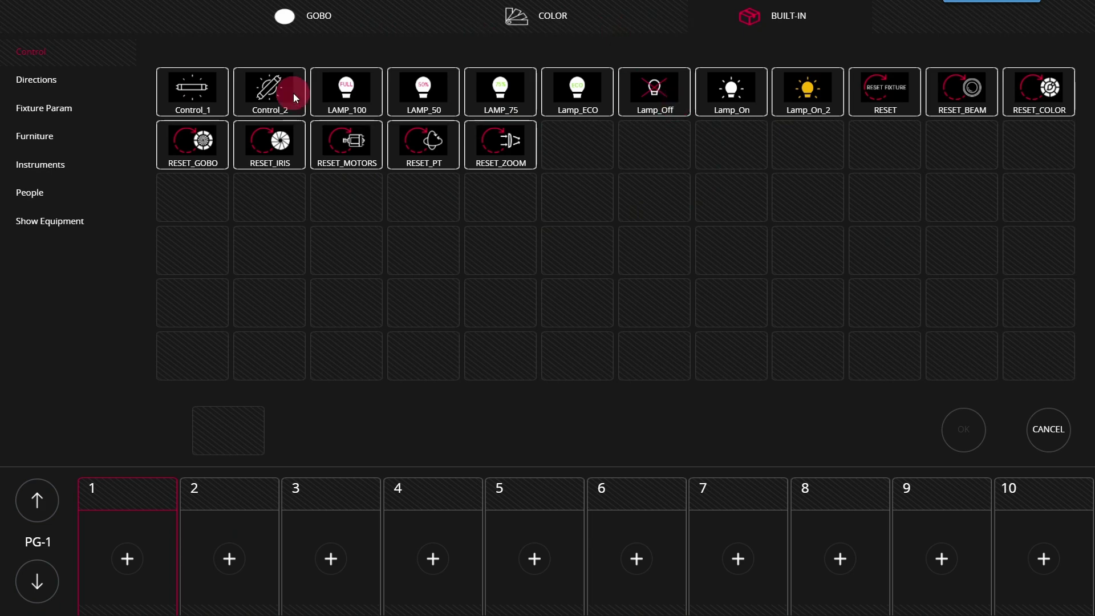
click(336, 92)
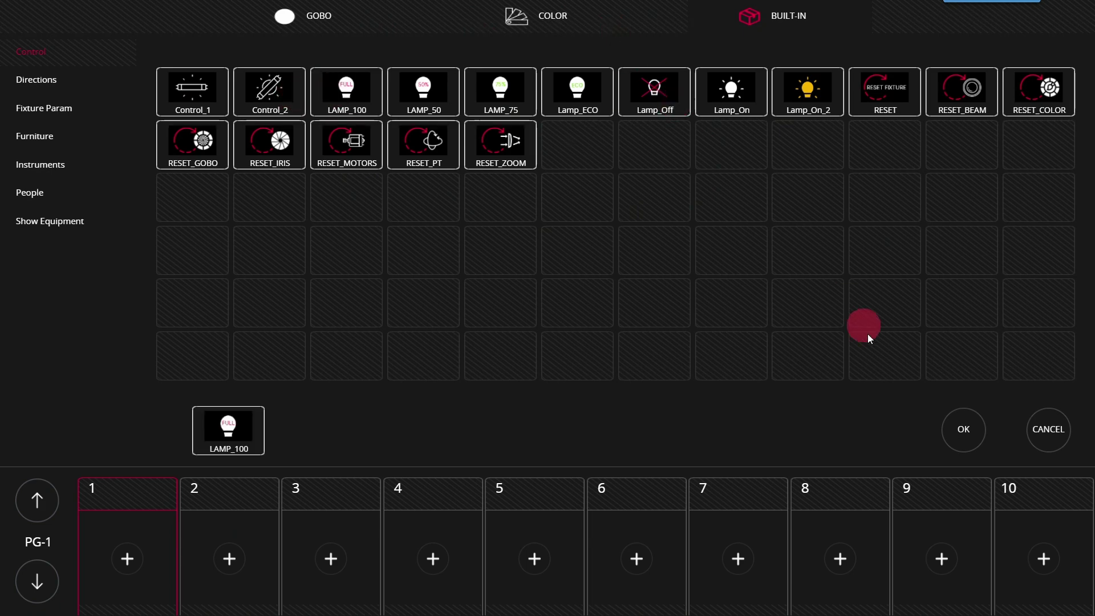
click(949, 430)
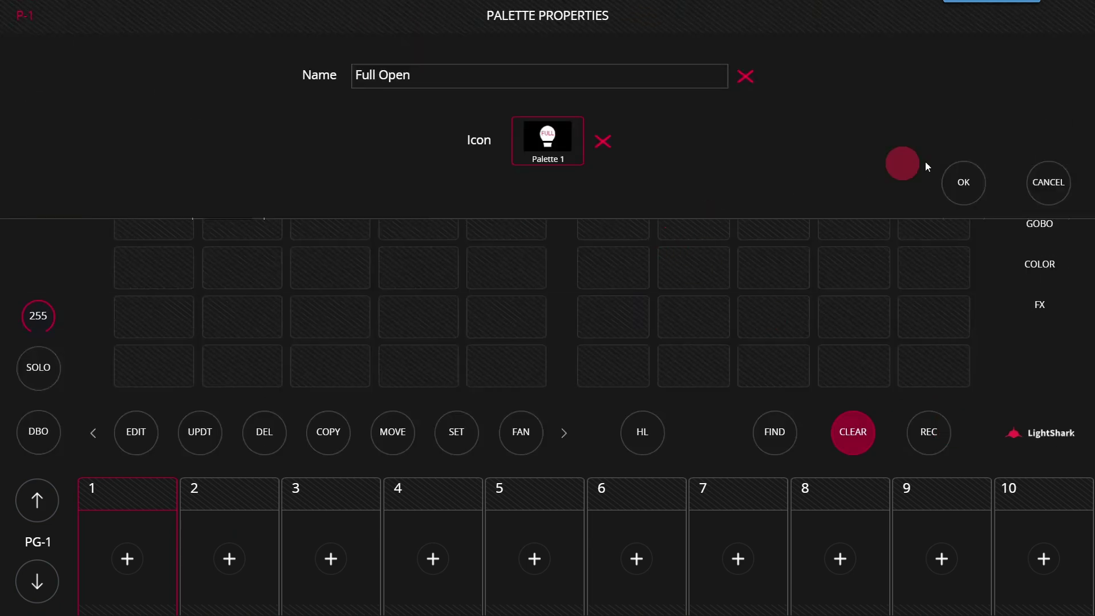
click(955, 177)
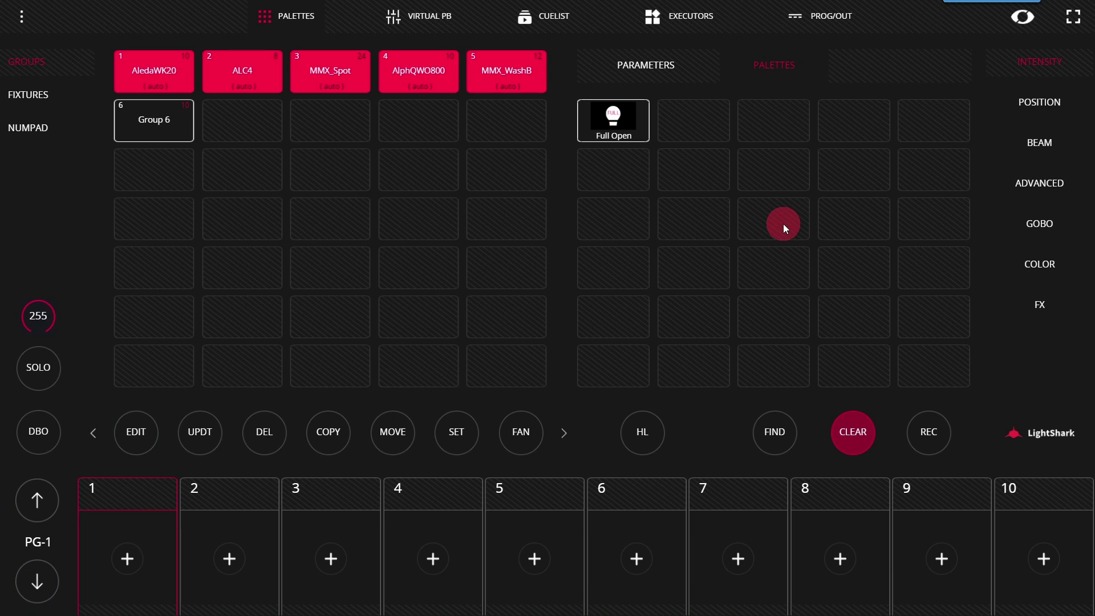
click(805, 16)
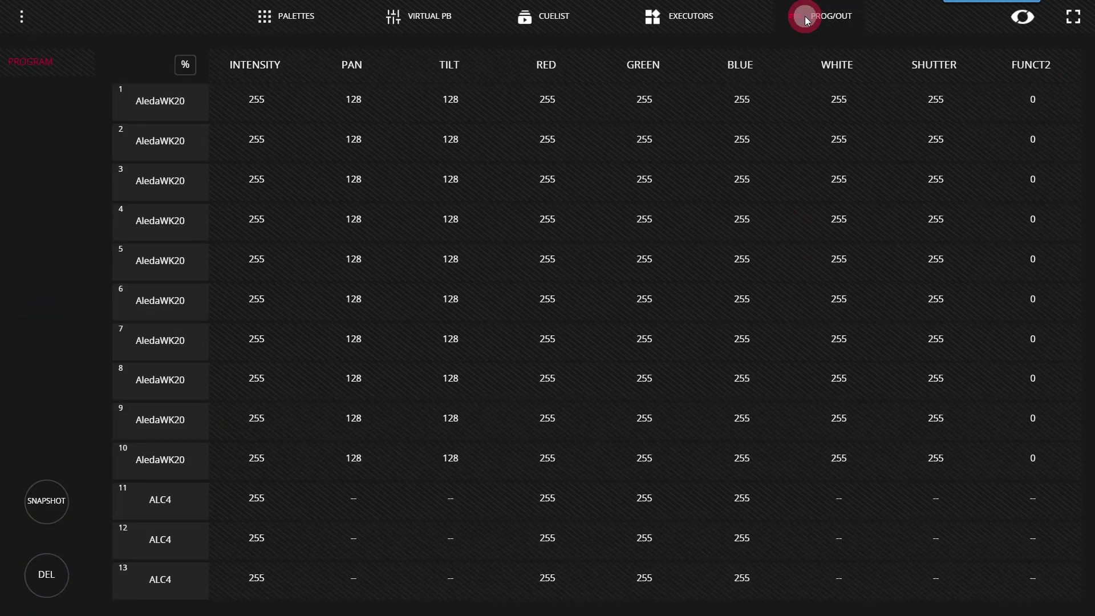
click(297, 8)
click(605, 134)
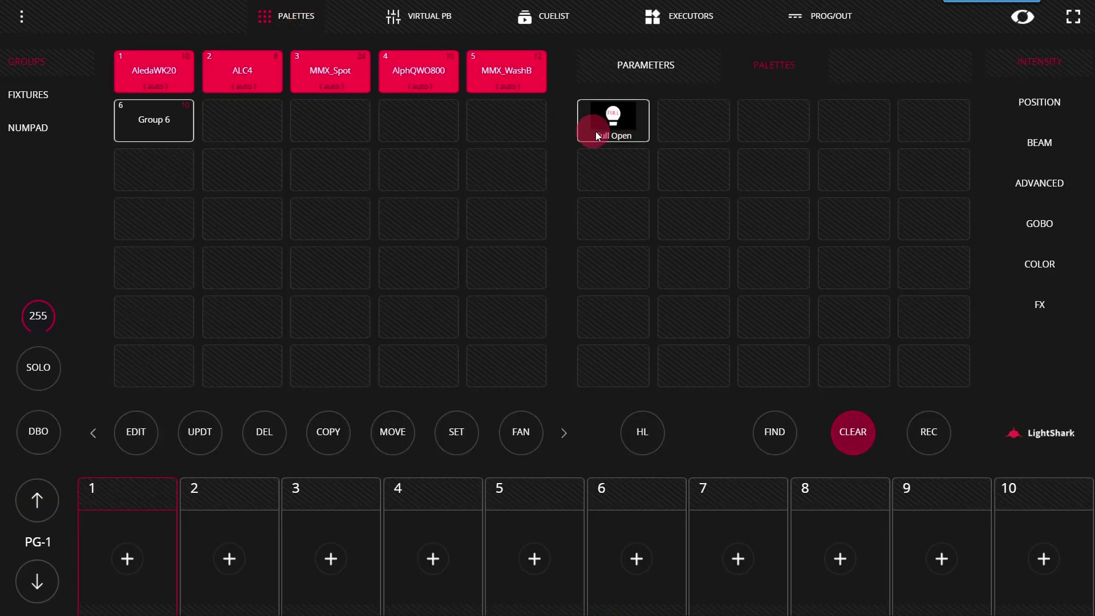
click(792, 34)
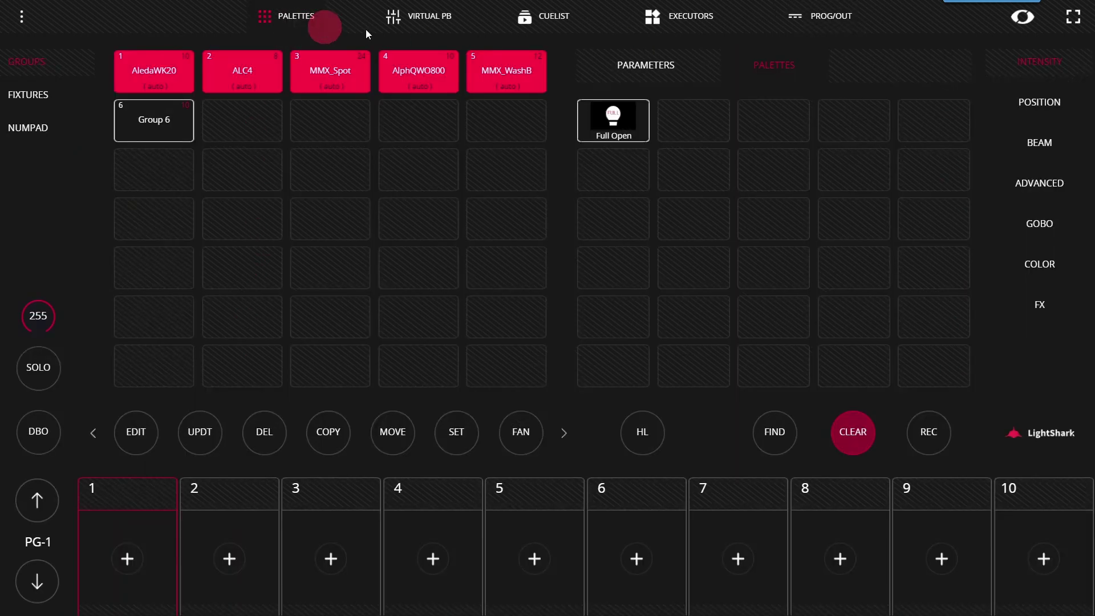
click(652, 90)
click(643, 71)
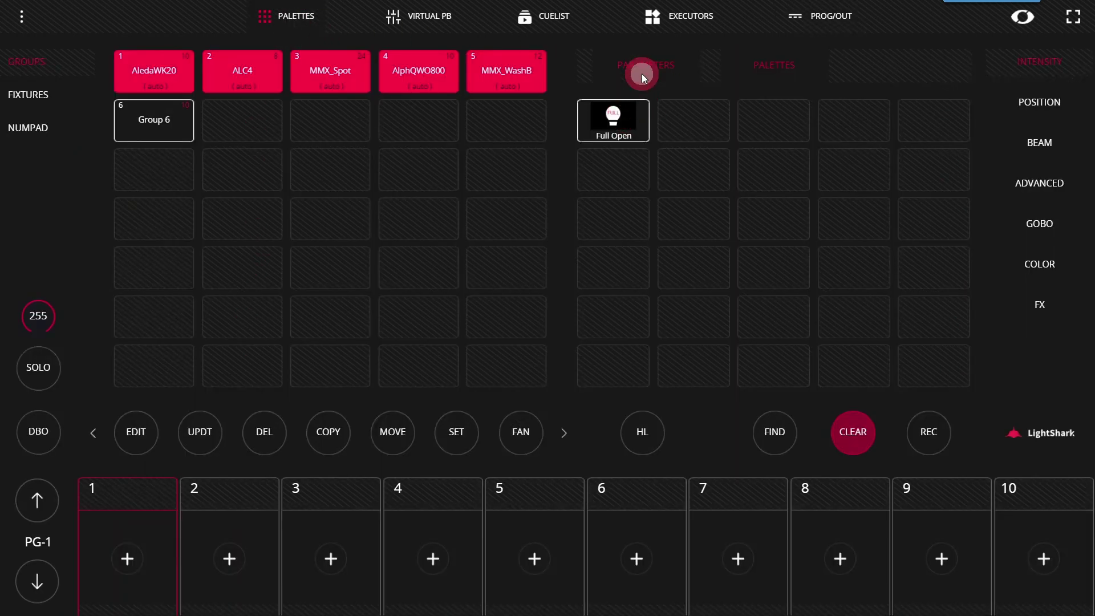
click(633, 141)
click(749, 176)
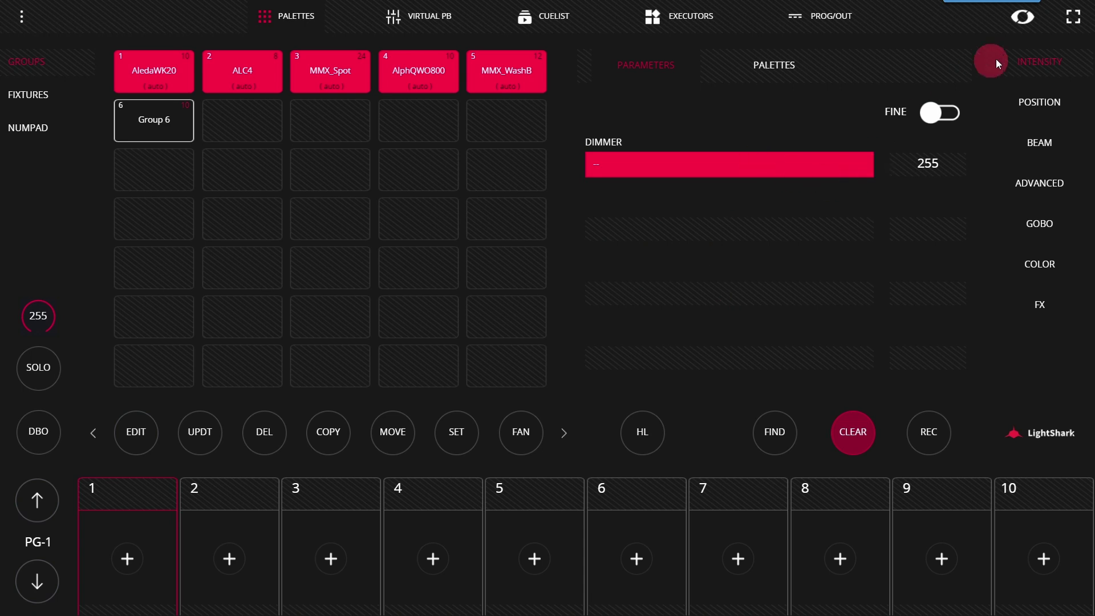
click(749, 85)
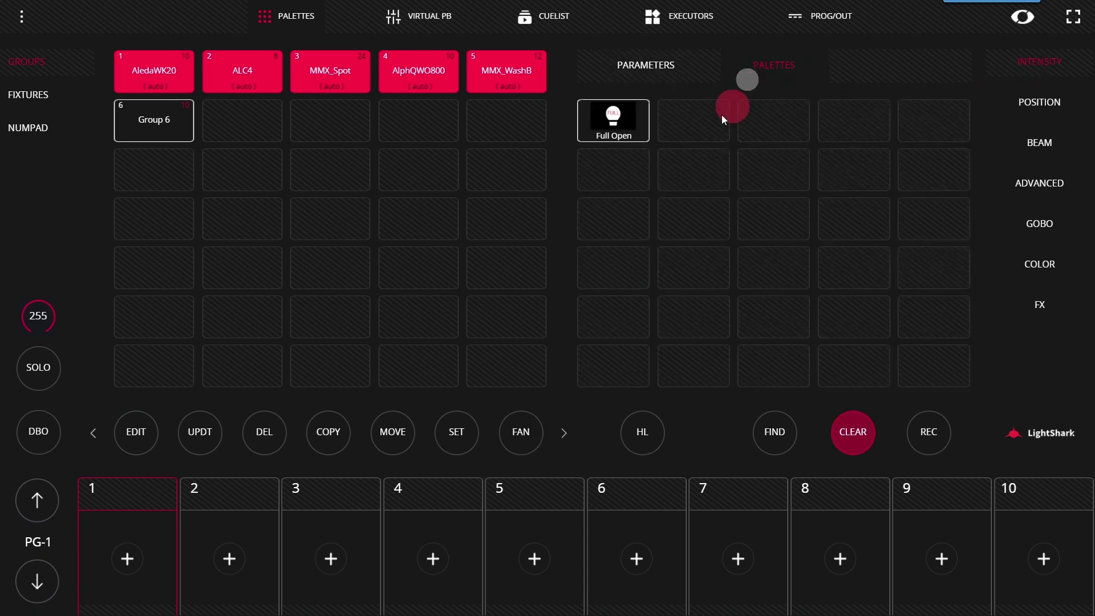
click(601, 137)
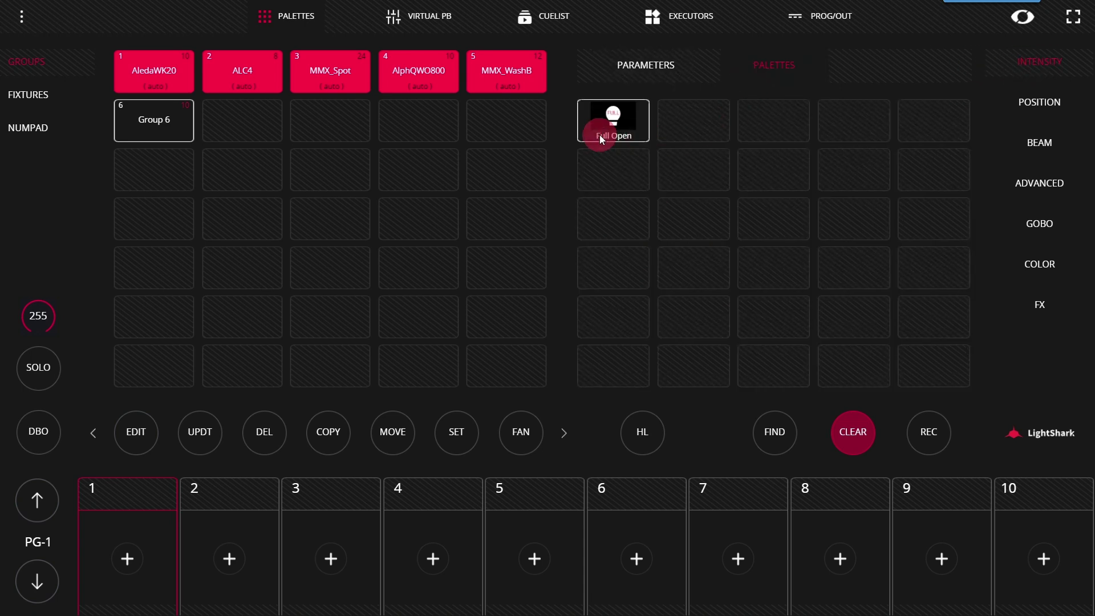
Step: Apply position Palette 2, check the values in PROG/OUT, and return to the palettes page
click(1036, 108)
click(916, 338)
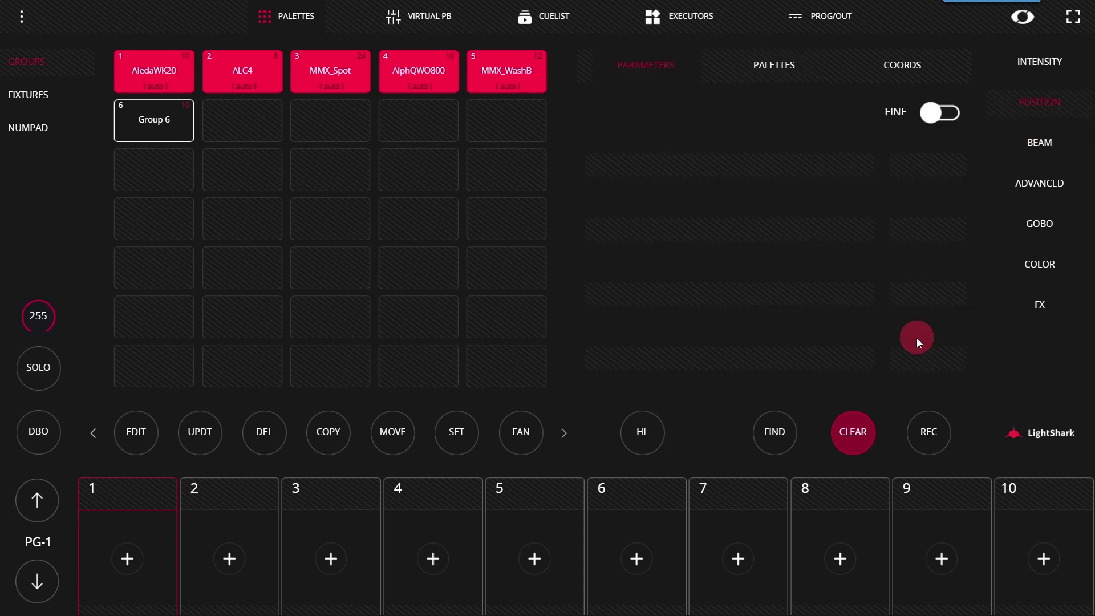
click(798, 76)
click(618, 129)
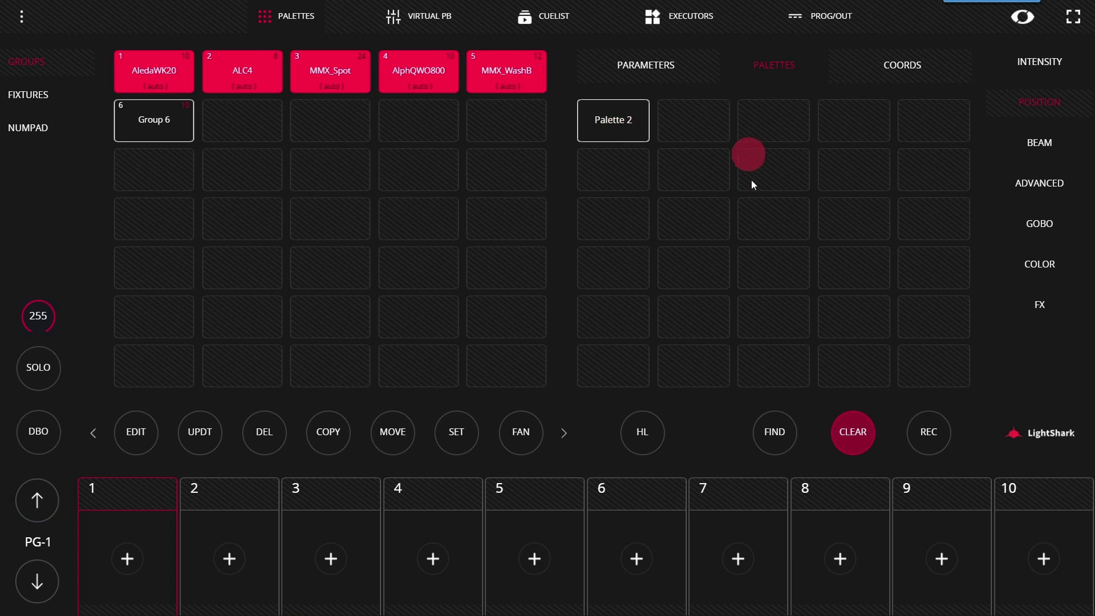
click(620, 111)
click(832, 16)
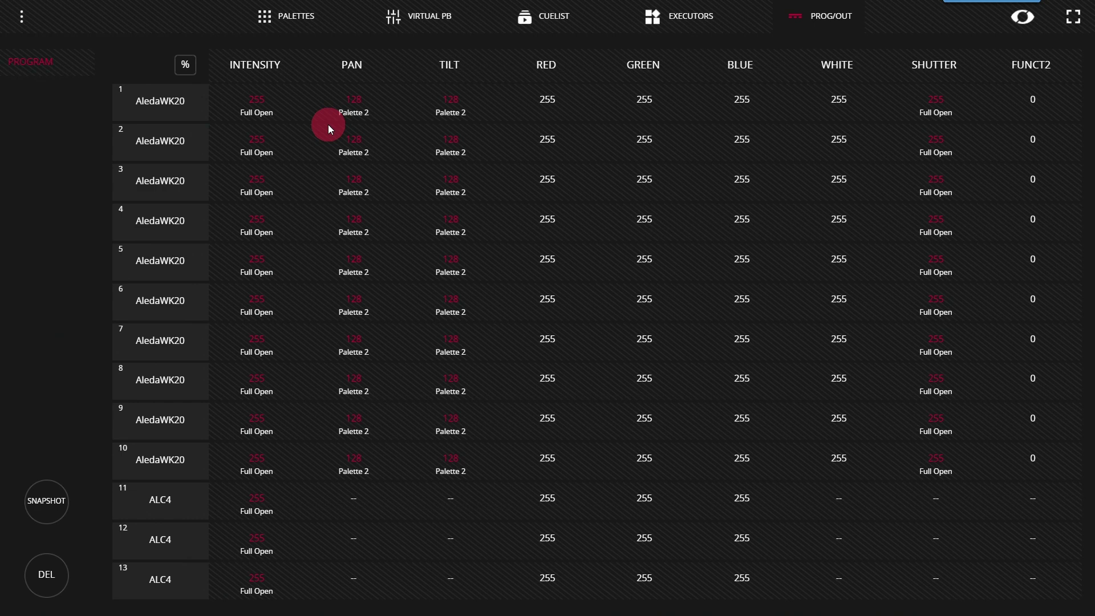
click(291, 14)
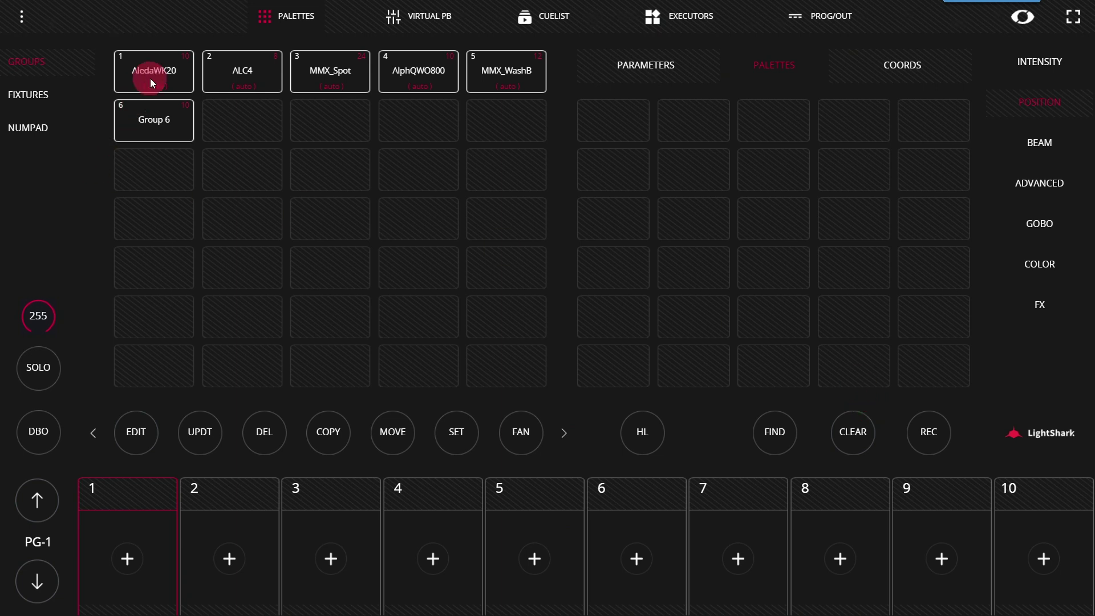
Step: Test each group and confirm ALC4 has no position parameters or palettes available
click(165, 79)
click(174, 80)
click(259, 82)
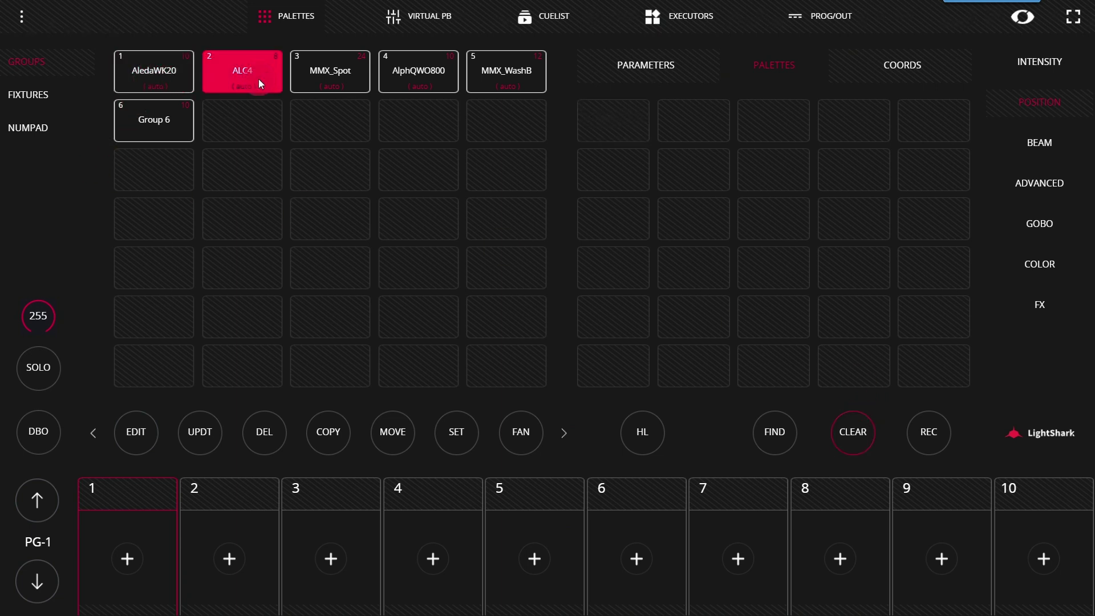
click(259, 82)
click(349, 79)
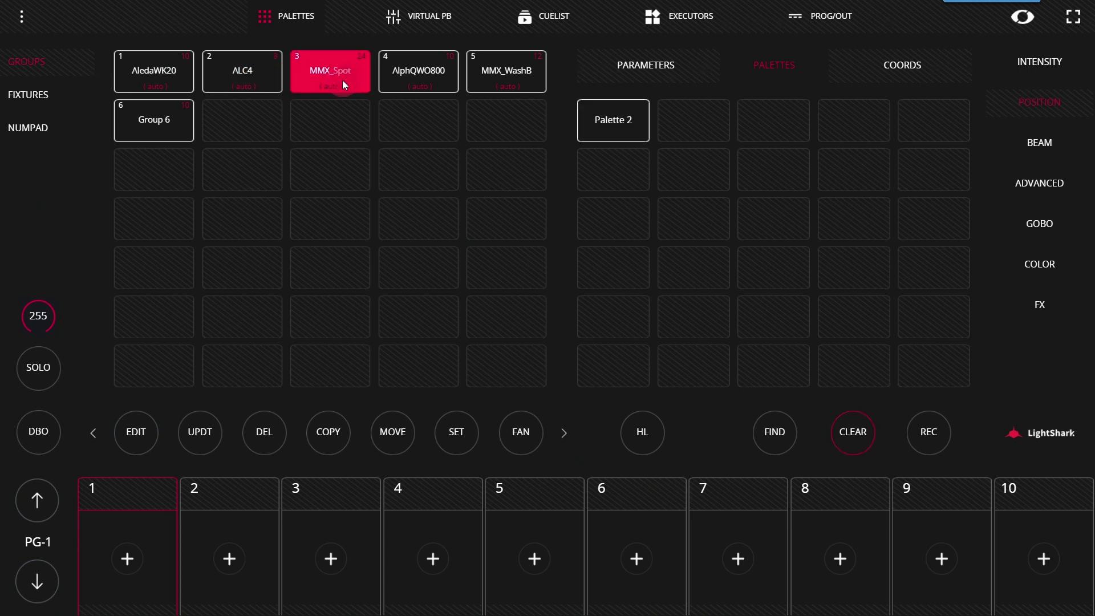
click(344, 84)
click(229, 78)
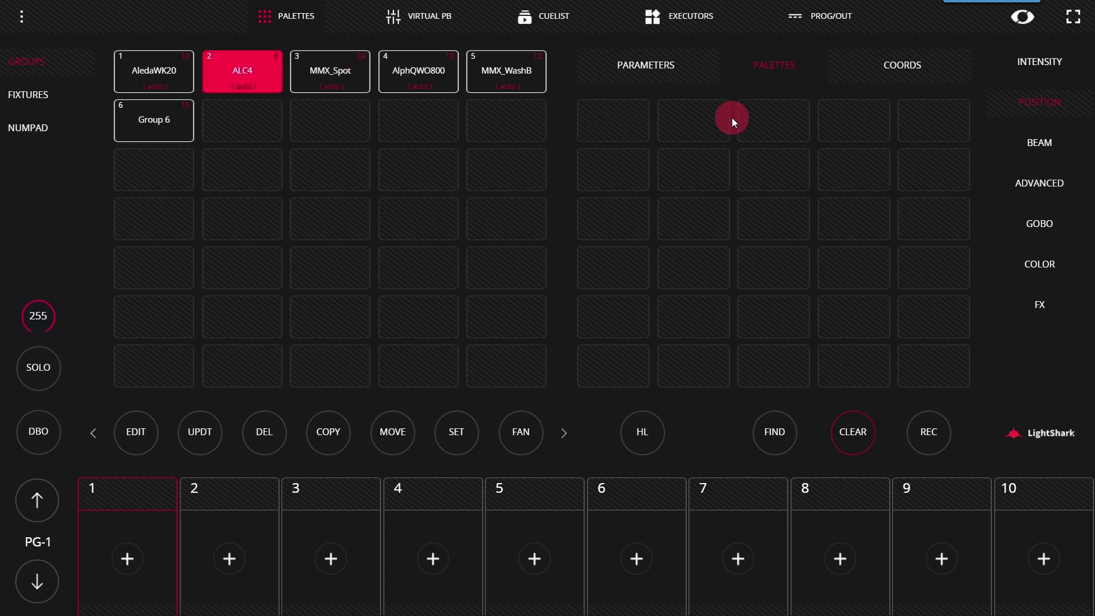
click(652, 69)
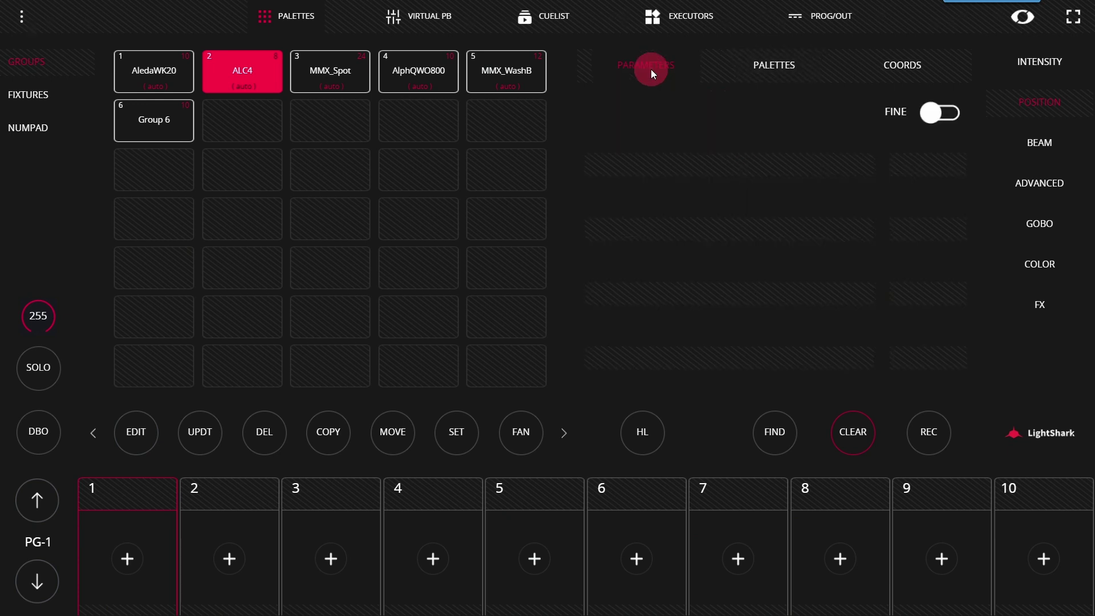
click(772, 67)
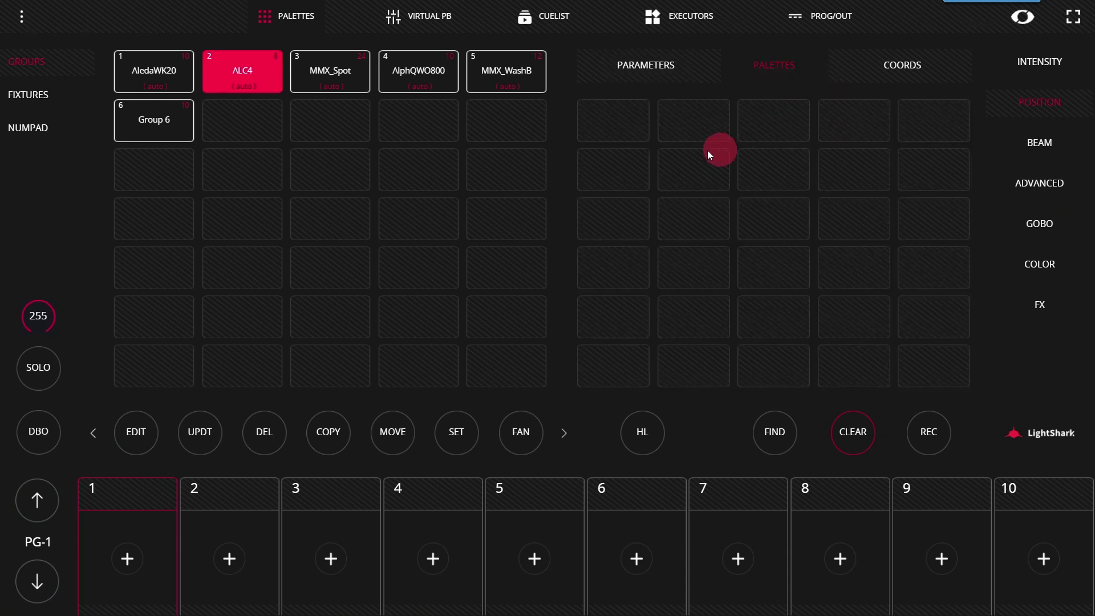
click(154, 71)
Step: Apply Palette 2 to AledaWK20, MMX_Spot, AlphQWO800 and MMX_WashB
click(319, 70)
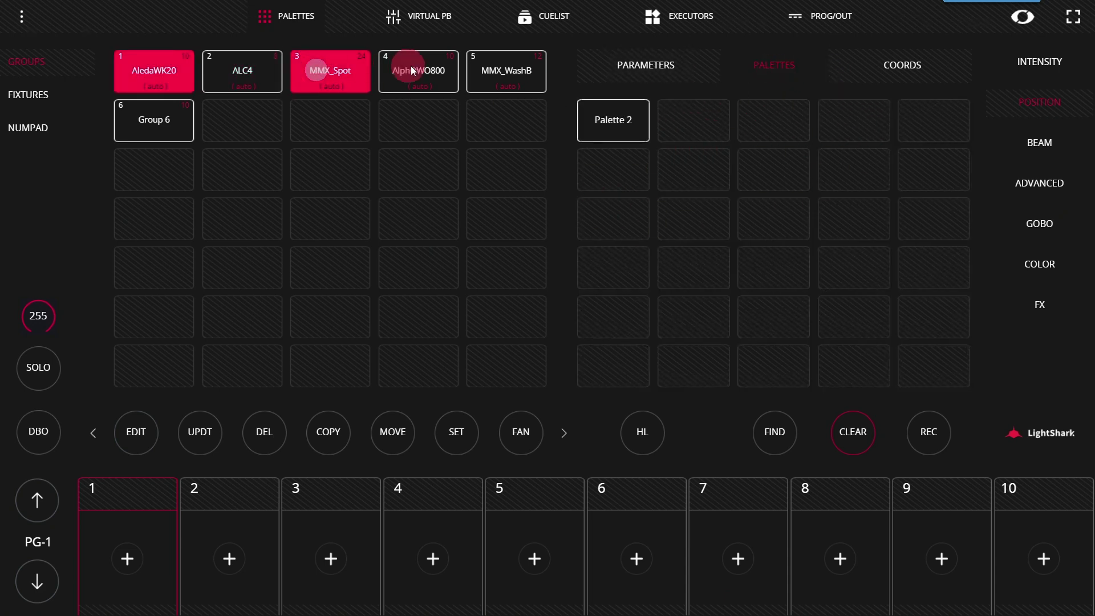
click(410, 68)
click(481, 69)
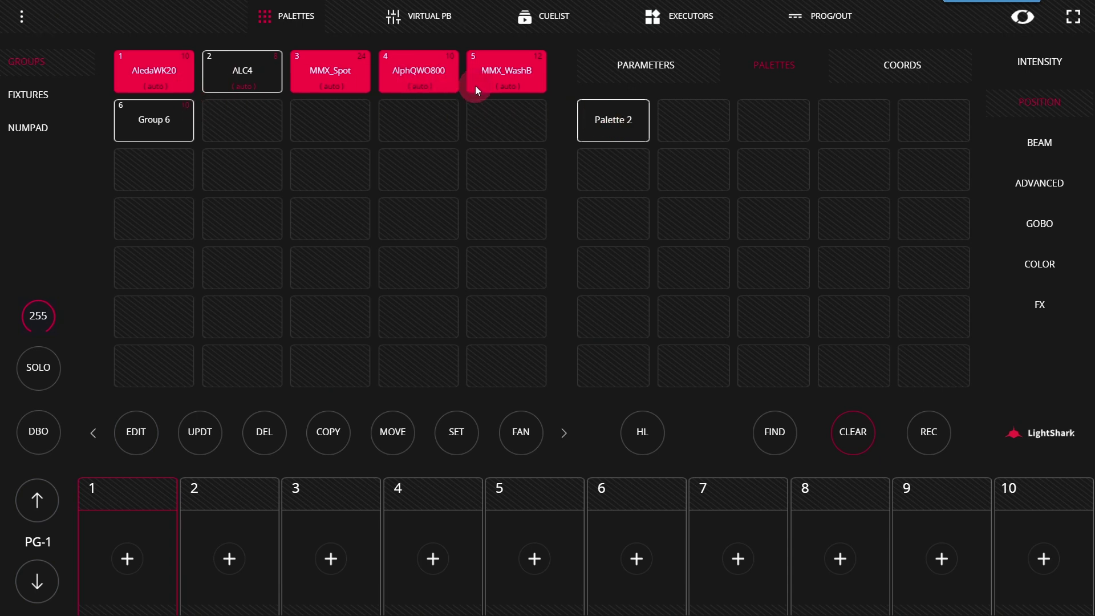
click(616, 120)
Step: Clear, reselect the four moving groups, apply Palette 2 and review its 128/128 output
click(857, 440)
click(840, 420)
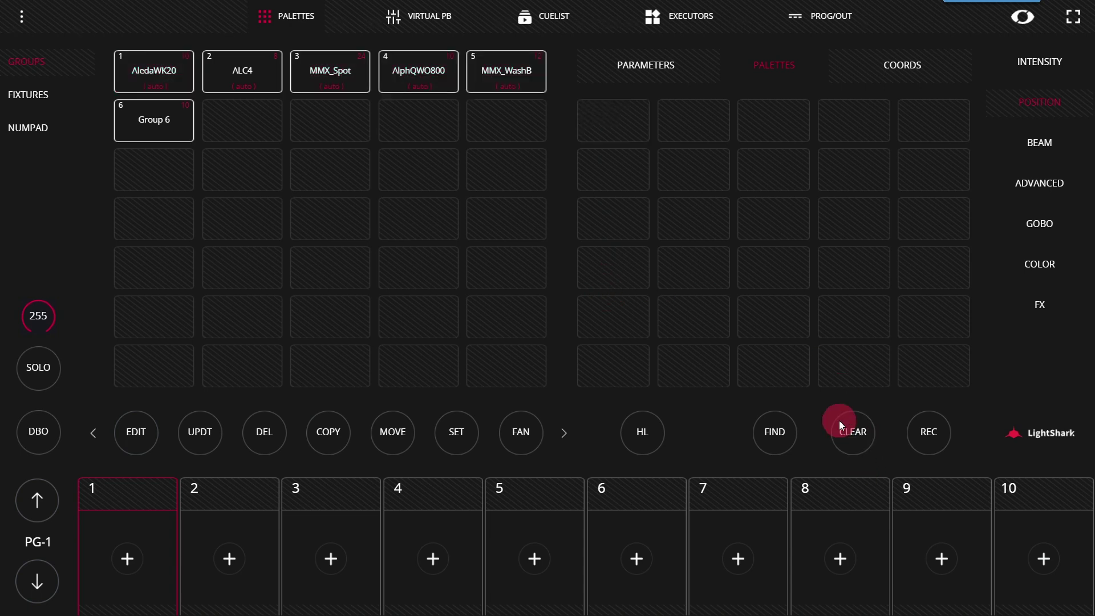
click(178, 91)
click(335, 80)
click(416, 81)
click(482, 76)
click(585, 114)
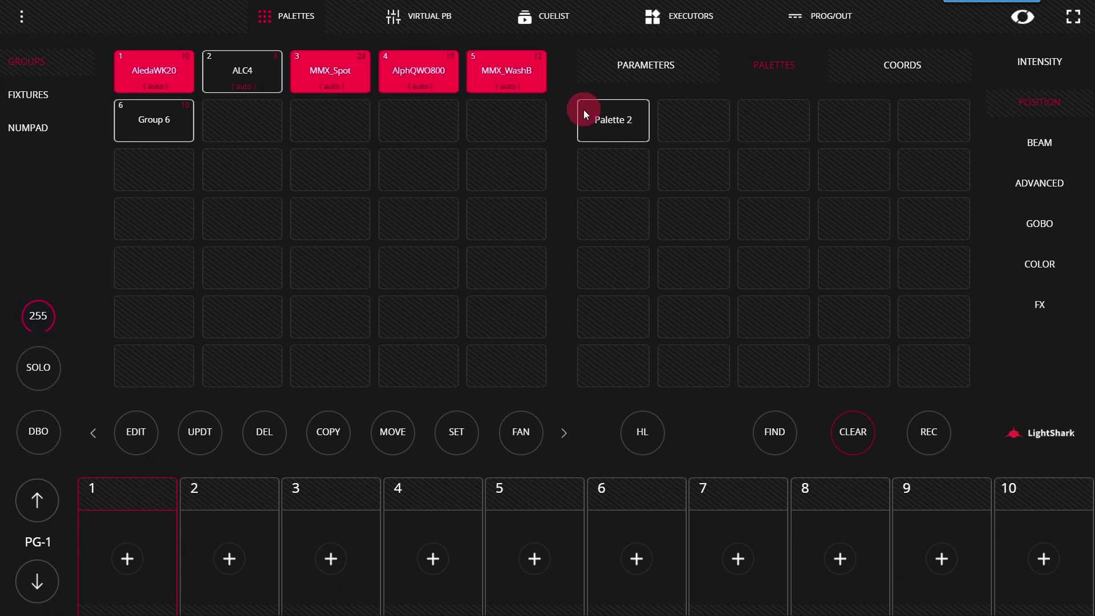
click(809, 19)
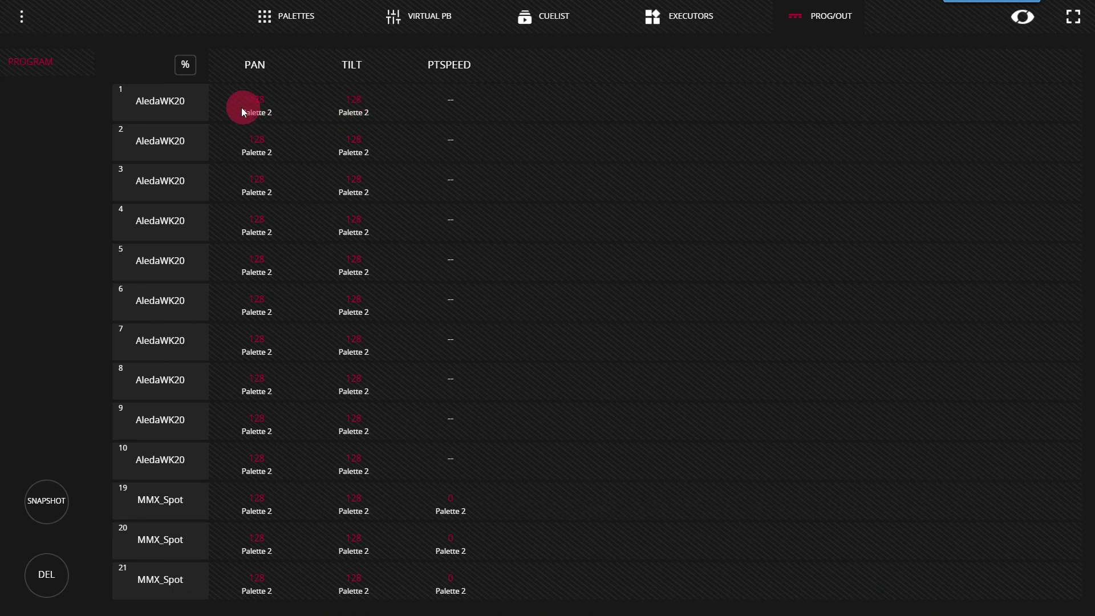
click(359, 112)
click(270, 111)
click(405, 15)
click(313, 16)
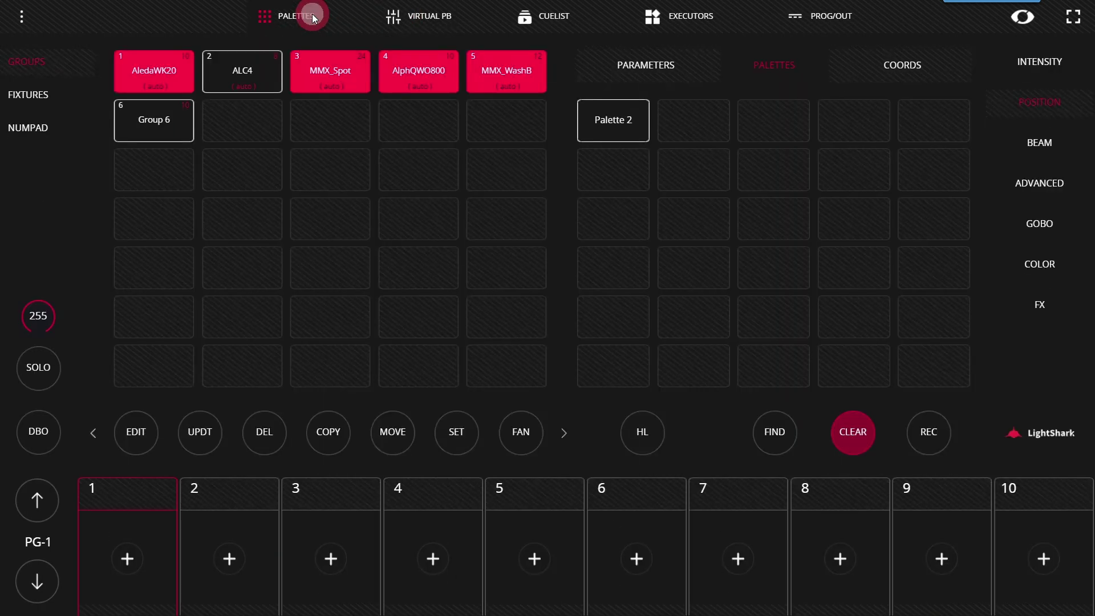
Step: Drag the faders to set tilt to 147 and pan to 108
click(607, 68)
click(645, 235)
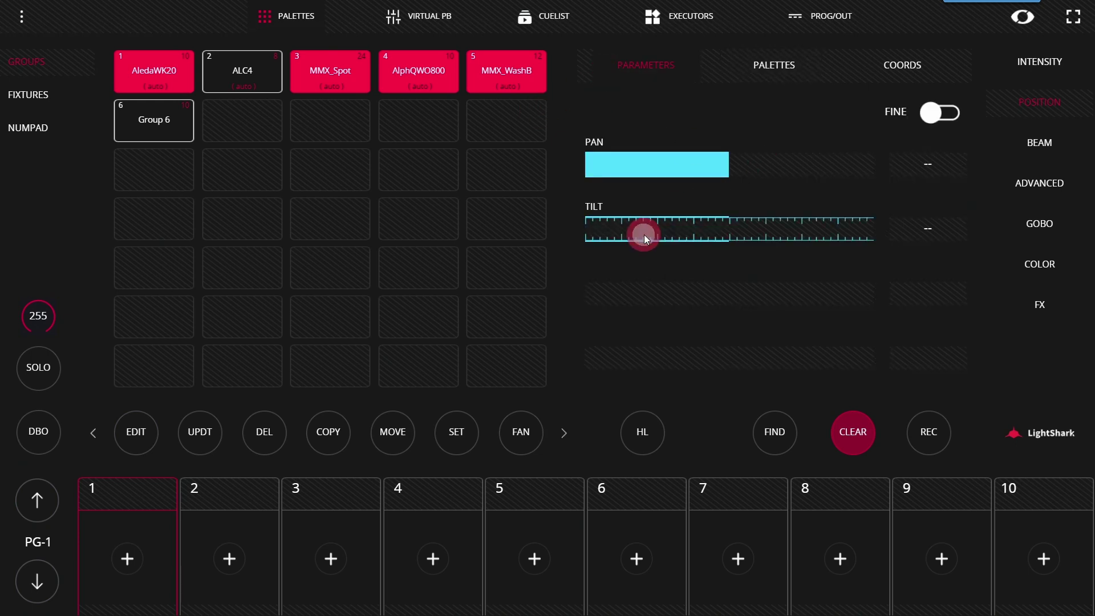
drag(645, 234, 690, 234)
drag(697, 175, 633, 171)
Step: Check PROG/OUT showing raw pan 108 and tilt 147 for every fixture
click(789, 19)
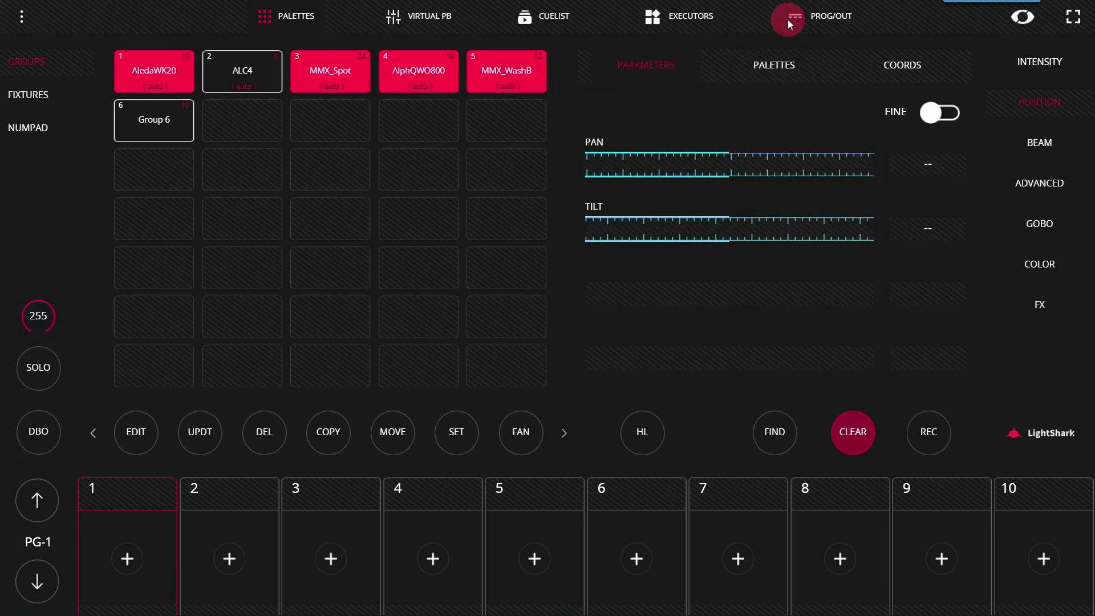
click(428, 186)
click(175, 188)
click(263, 108)
click(203, 200)
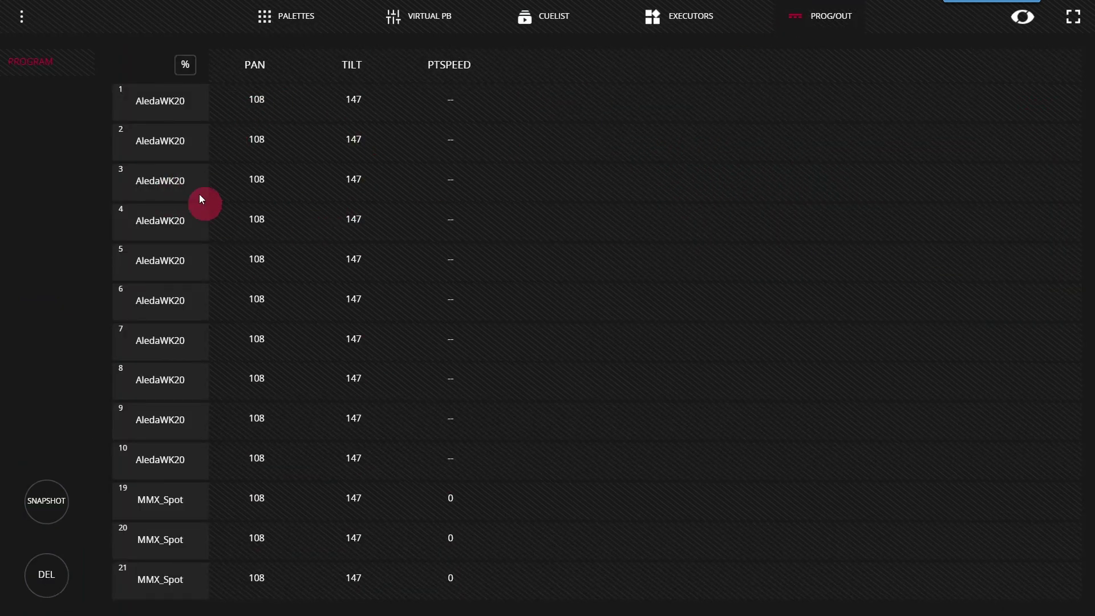
click(228, 179)
click(249, 117)
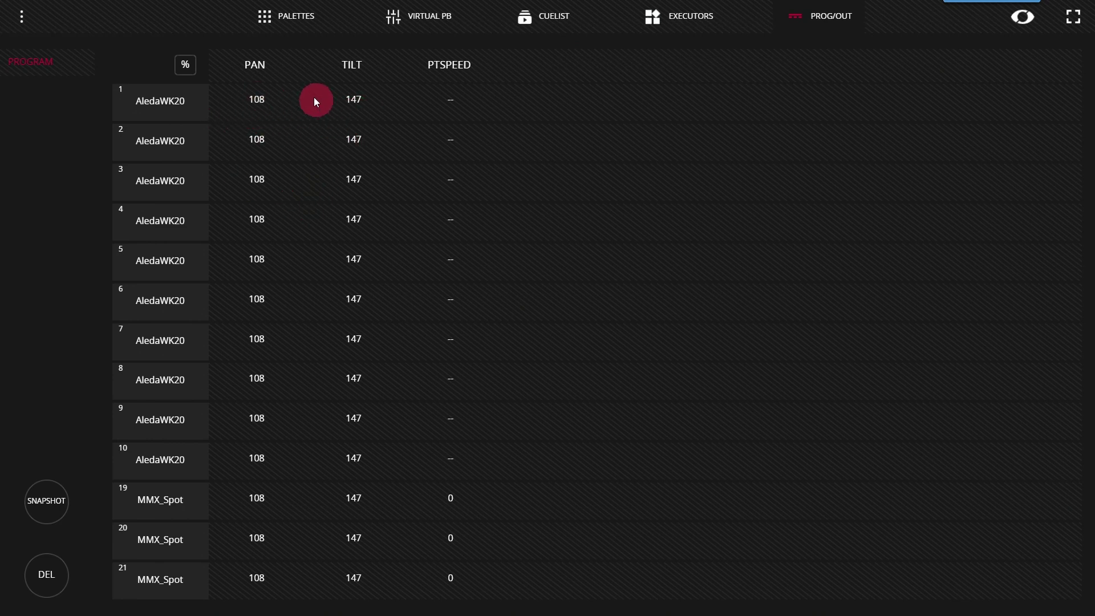
Step: Record over Palette 2 with the new pan 108 and tilt 147
click(281, 18)
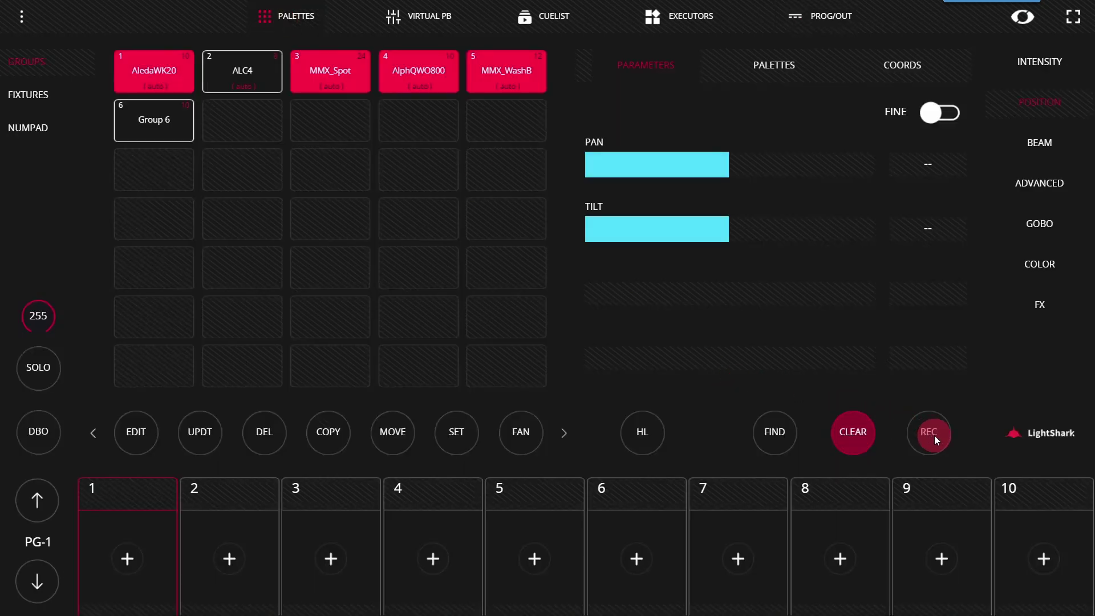
click(780, 73)
click(604, 125)
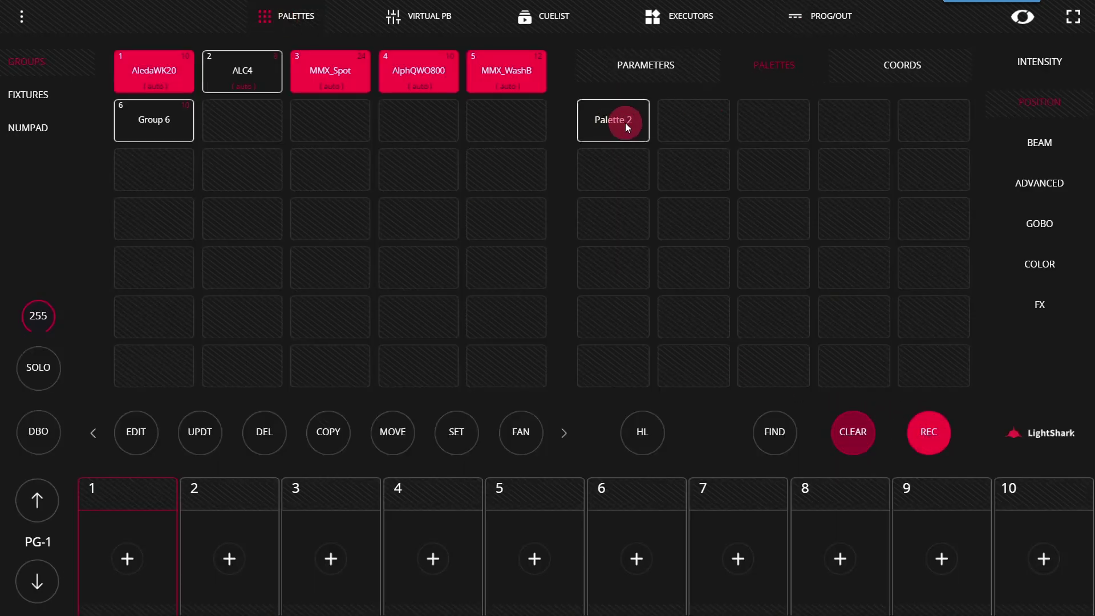
click(619, 125)
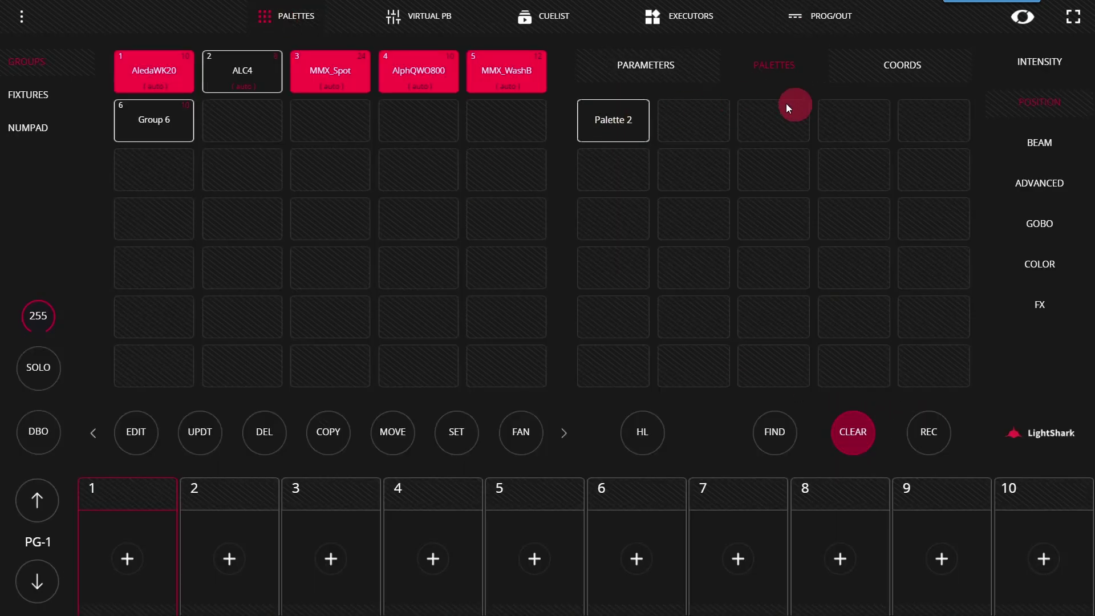
Step: Clear, reselect the four moving groups, apply updated Palette 2 and verify it in PROG/OUT
click(850, 433)
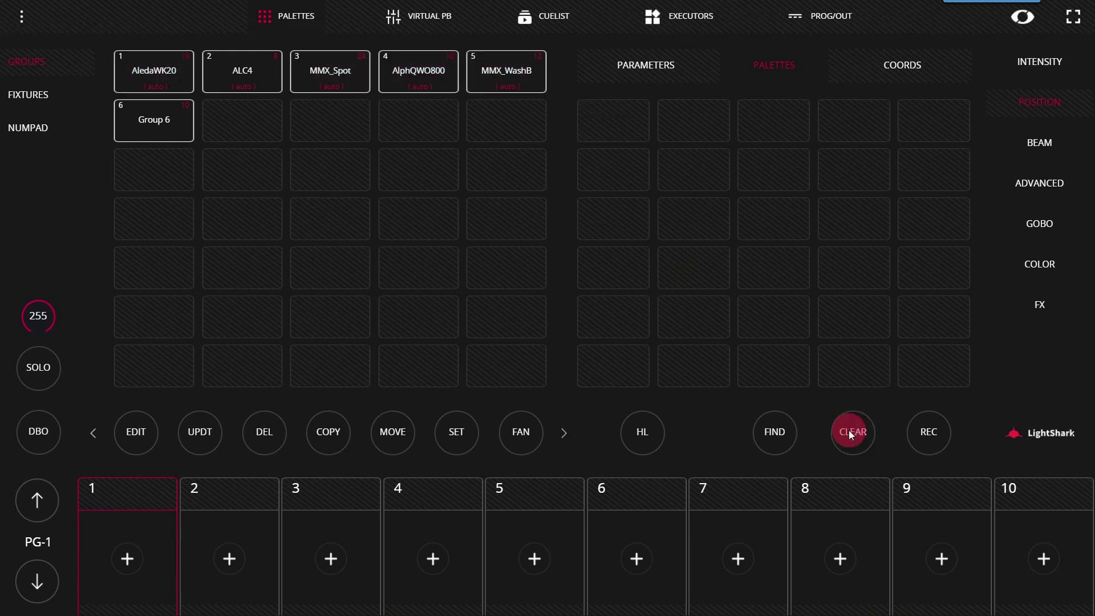
click(350, 184)
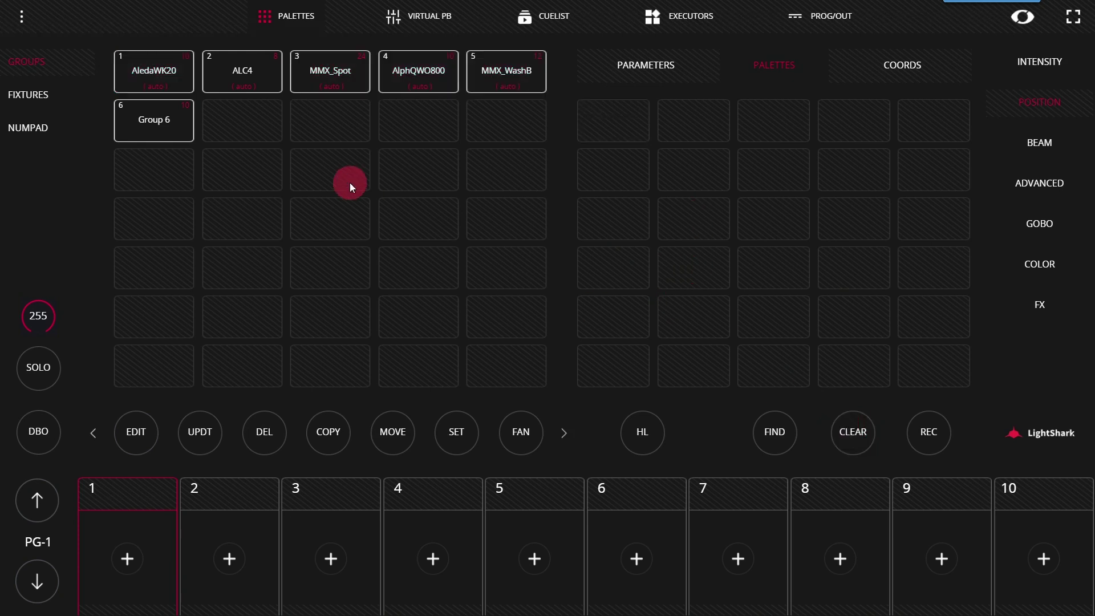
click(184, 83)
click(328, 74)
click(450, 71)
click(491, 69)
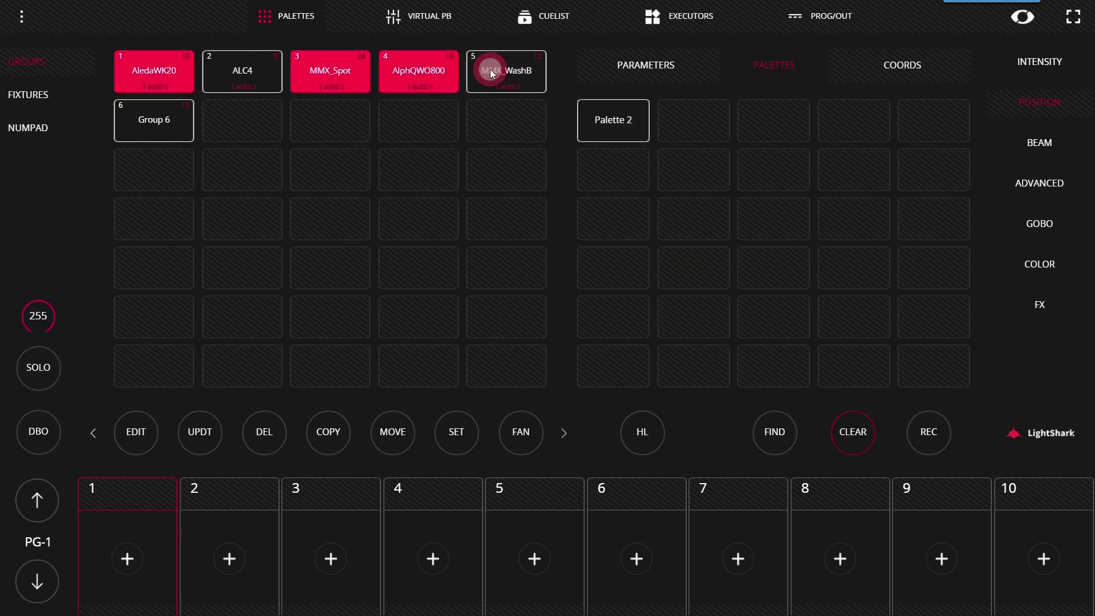
click(640, 117)
click(845, 12)
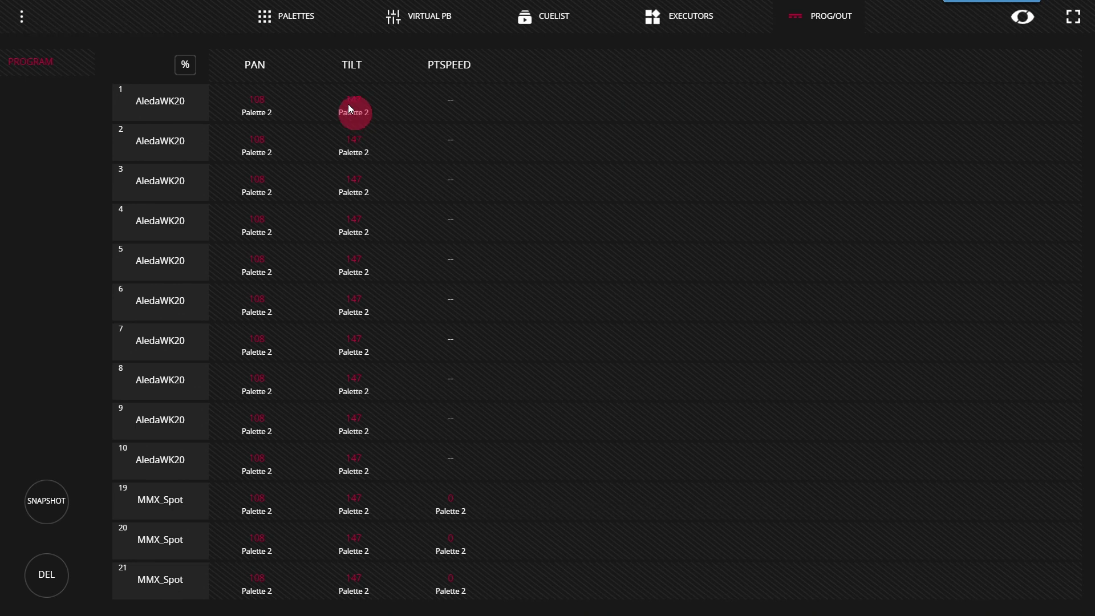
Step: Return to the palettes page, clear the programmer, and select the INTENSITY attribute
click(291, 20)
click(841, 432)
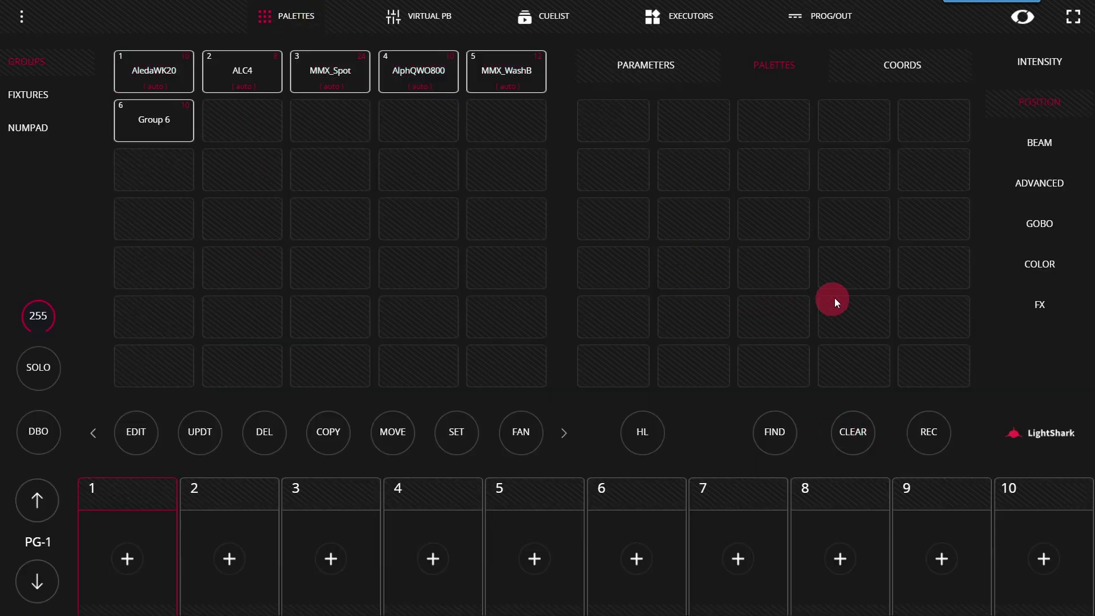
click(1019, 67)
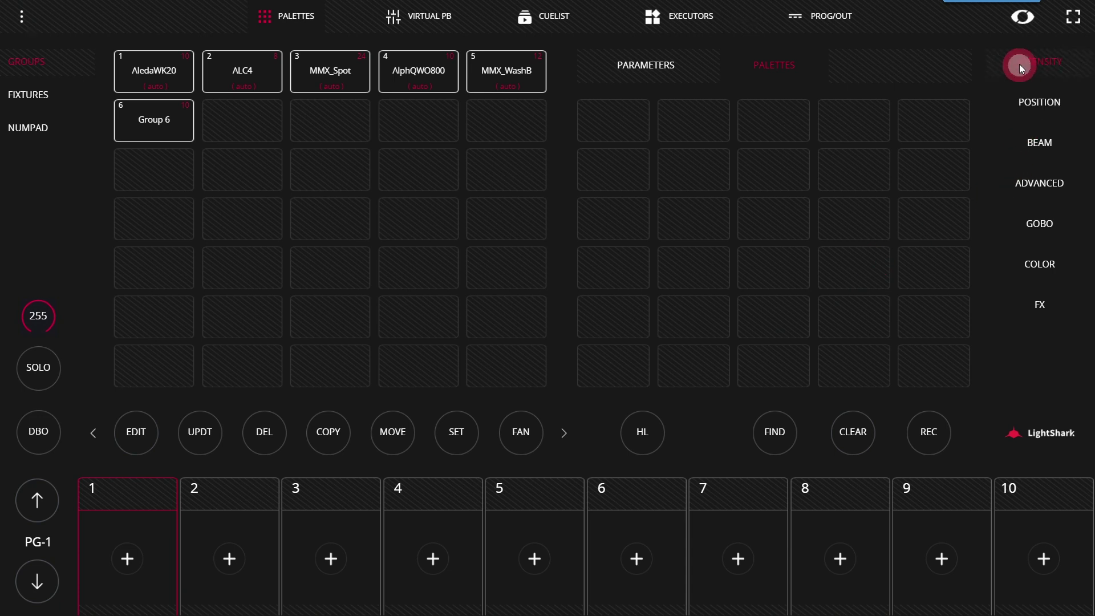